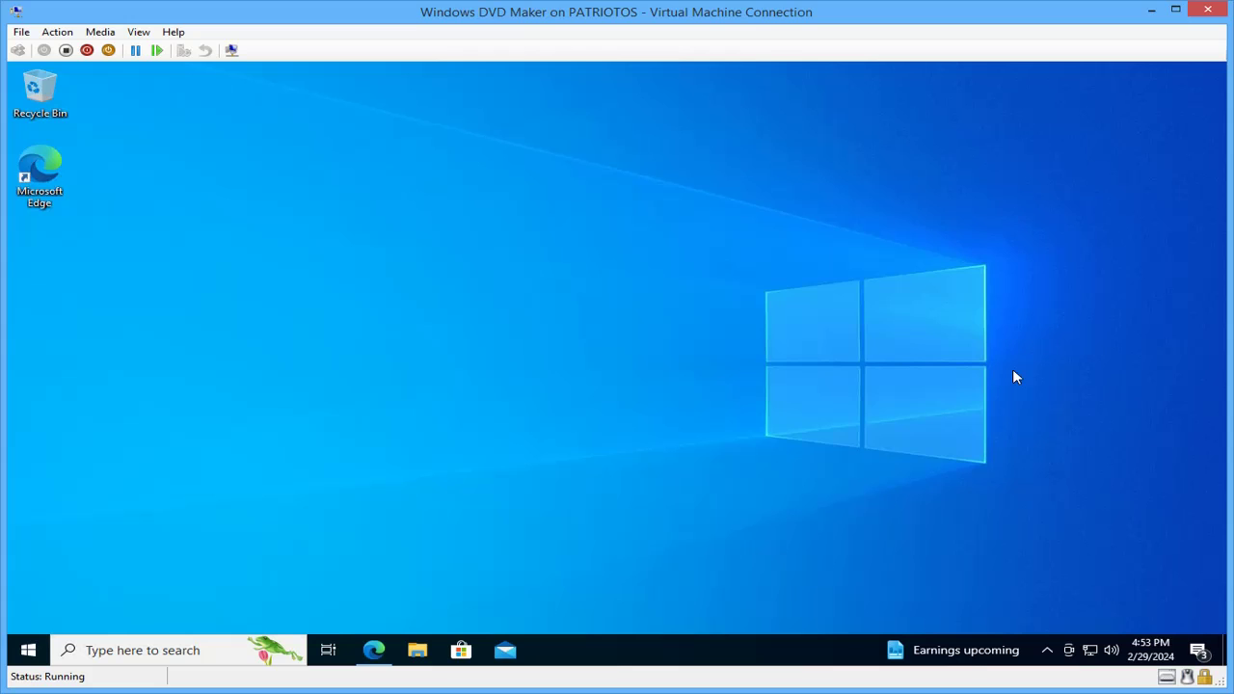
In Edge, tick DVD_Maker_x64.7z in the shared Windows DVD Maker OneDrive folder
{"action": "left_click", "coordinate": [374, 651]}
{"action": "left_click", "coordinate": [614, 75]}
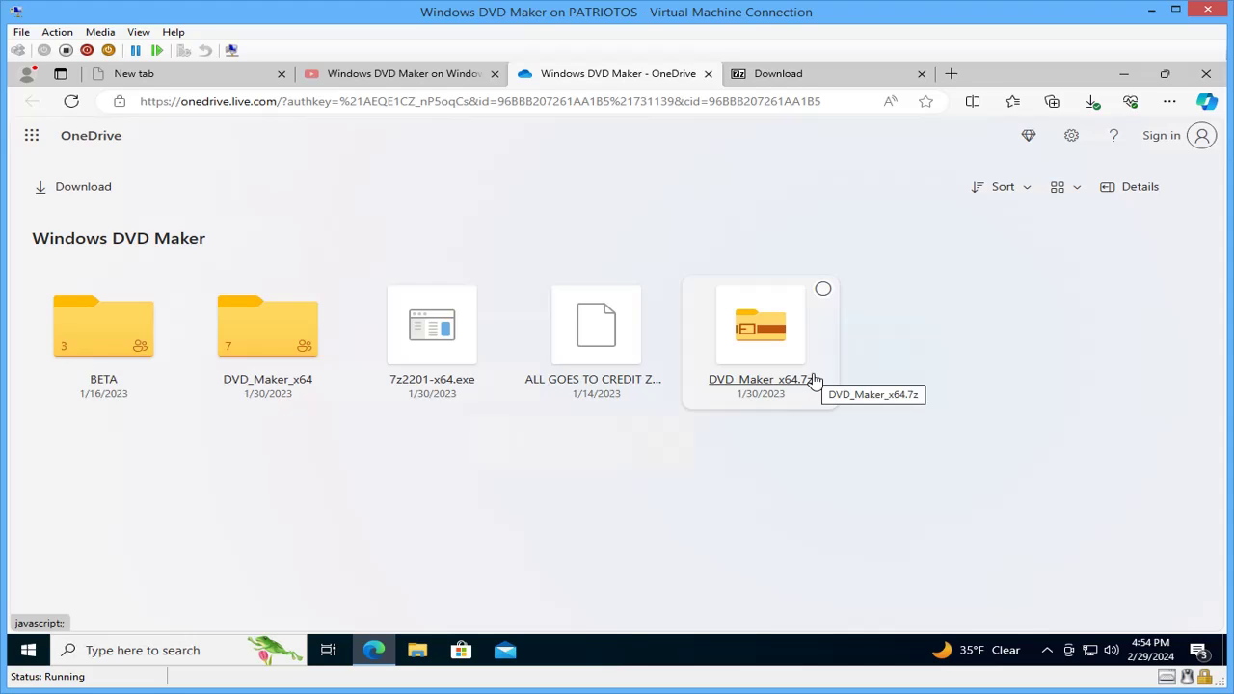
{"action": "left_click", "coordinate": [825, 291]}
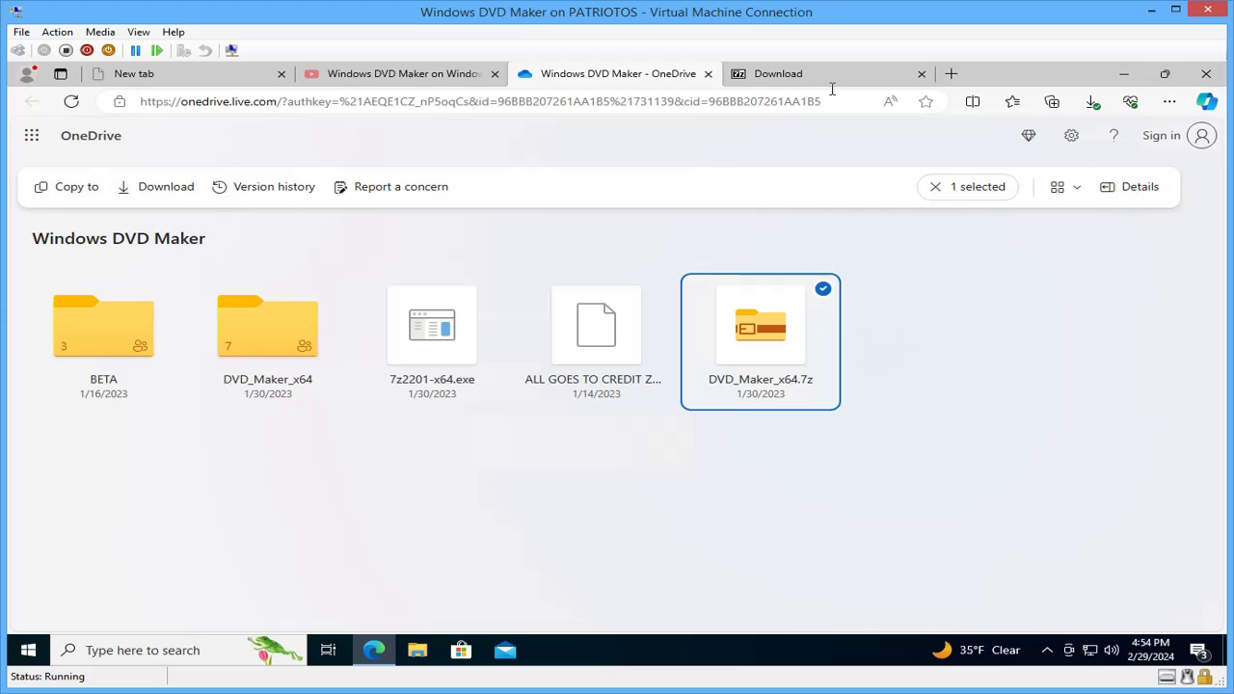
{"action": "mouse_move", "coordinate": [831, 86]}
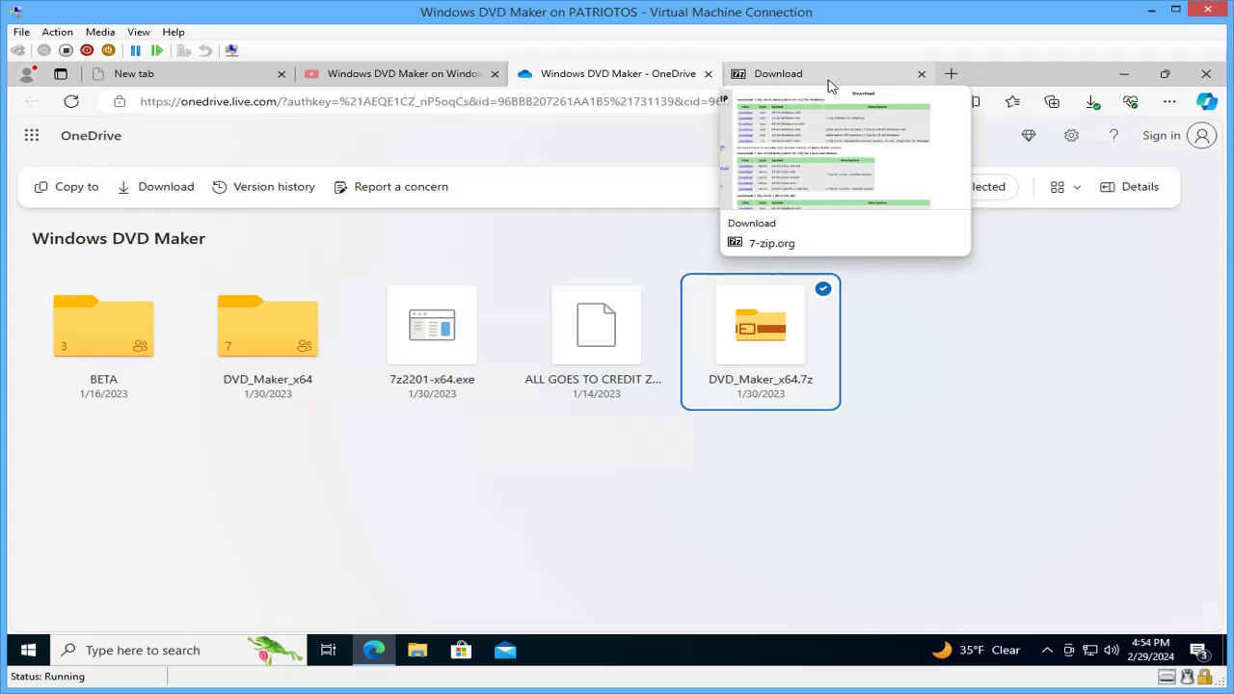
Install 7-Zip 24.01 from the downloaded 7z2401-x64.exe into C:\Program Files\7-Zip
{"action": "left_click", "coordinate": [830, 86]}
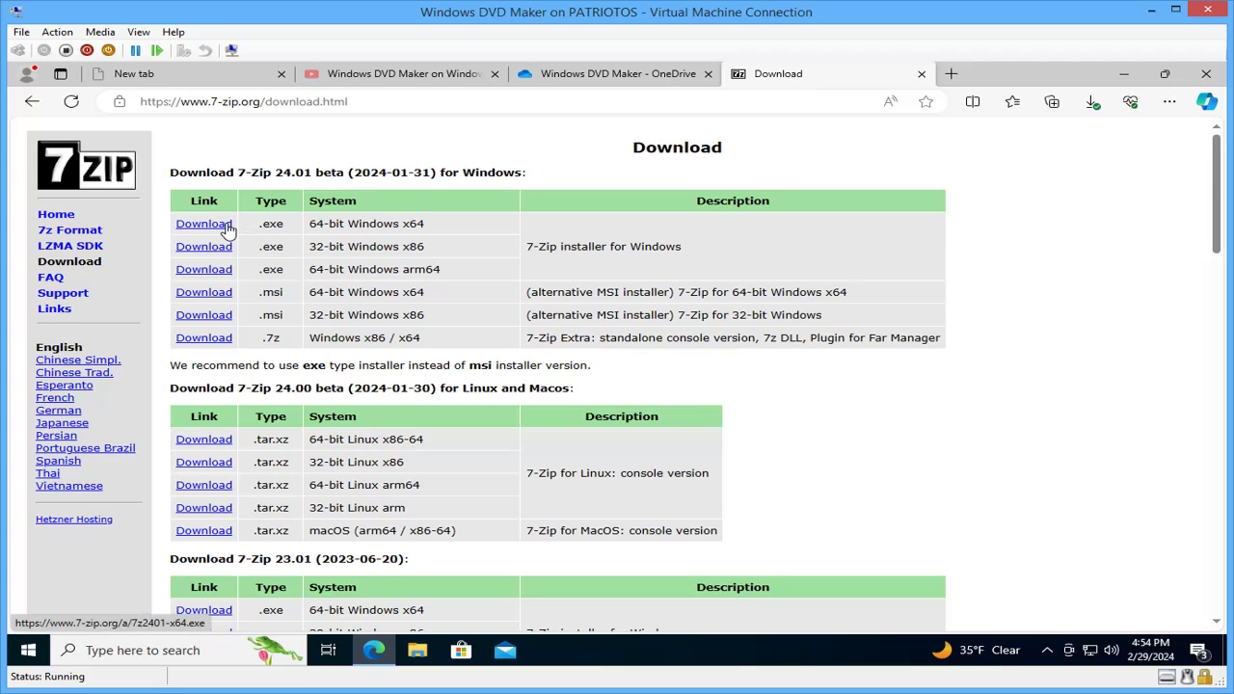
{"action": "left_click", "coordinate": [1095, 104]}
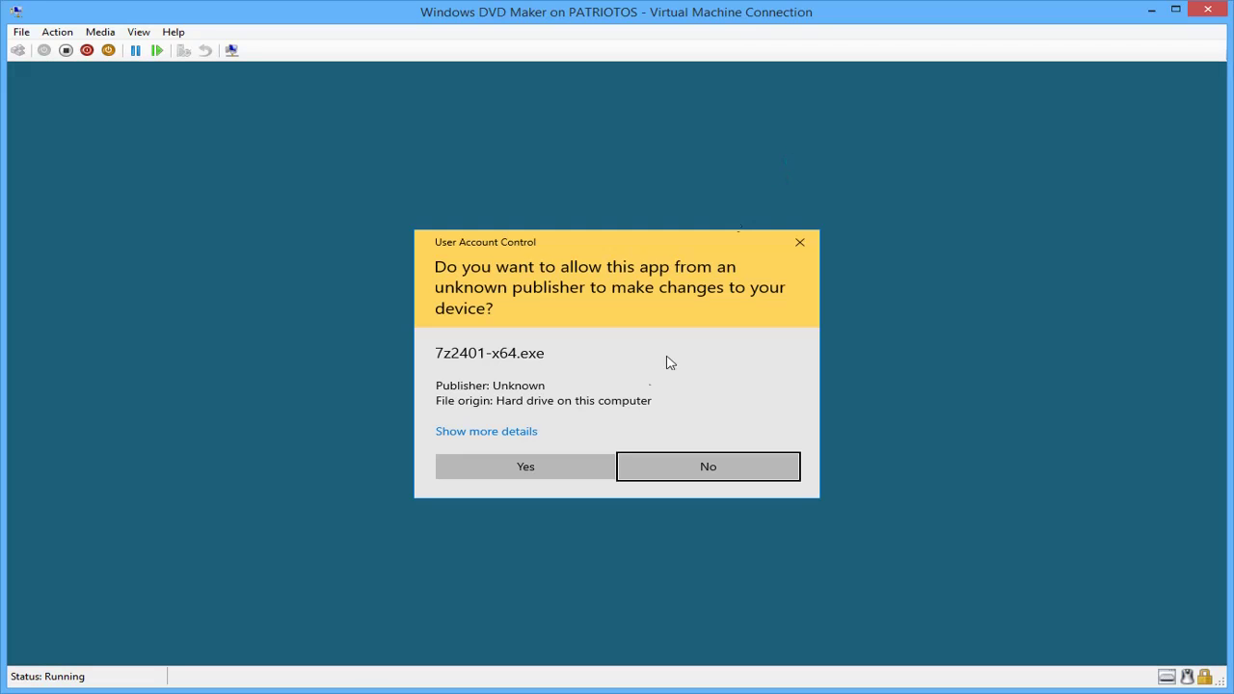
{"action": "left_click", "coordinate": [582, 466]}
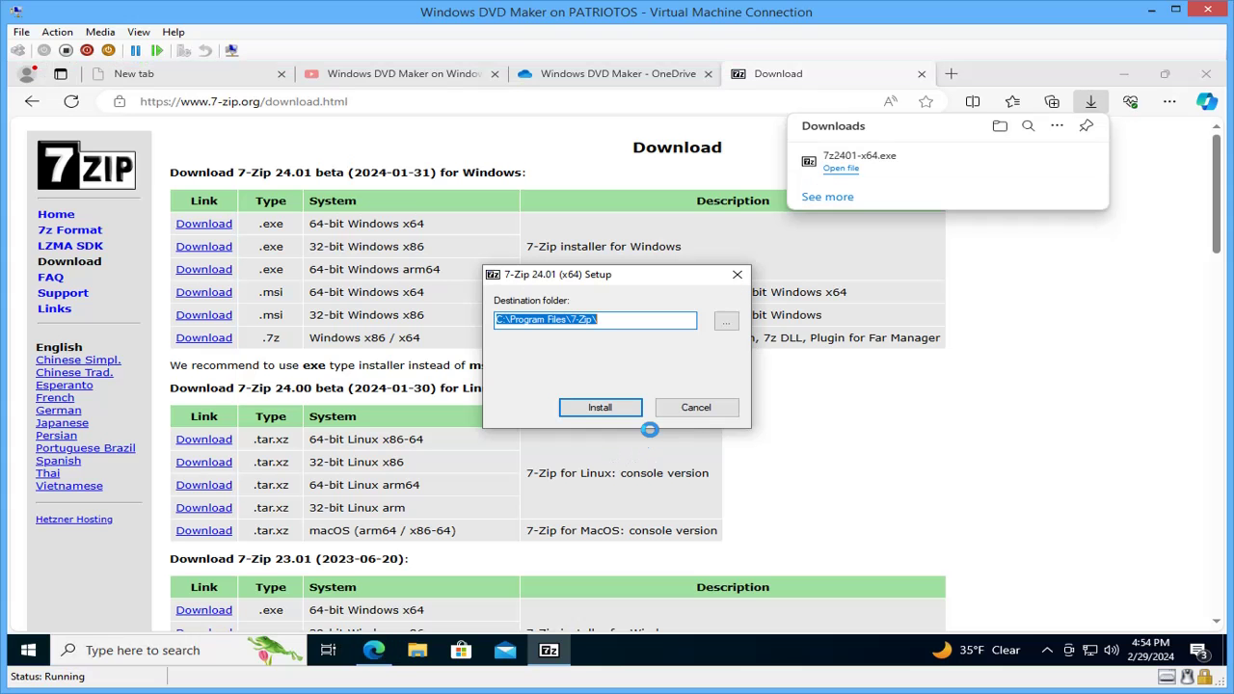
{"action": "left_click", "coordinate": [597, 409]}
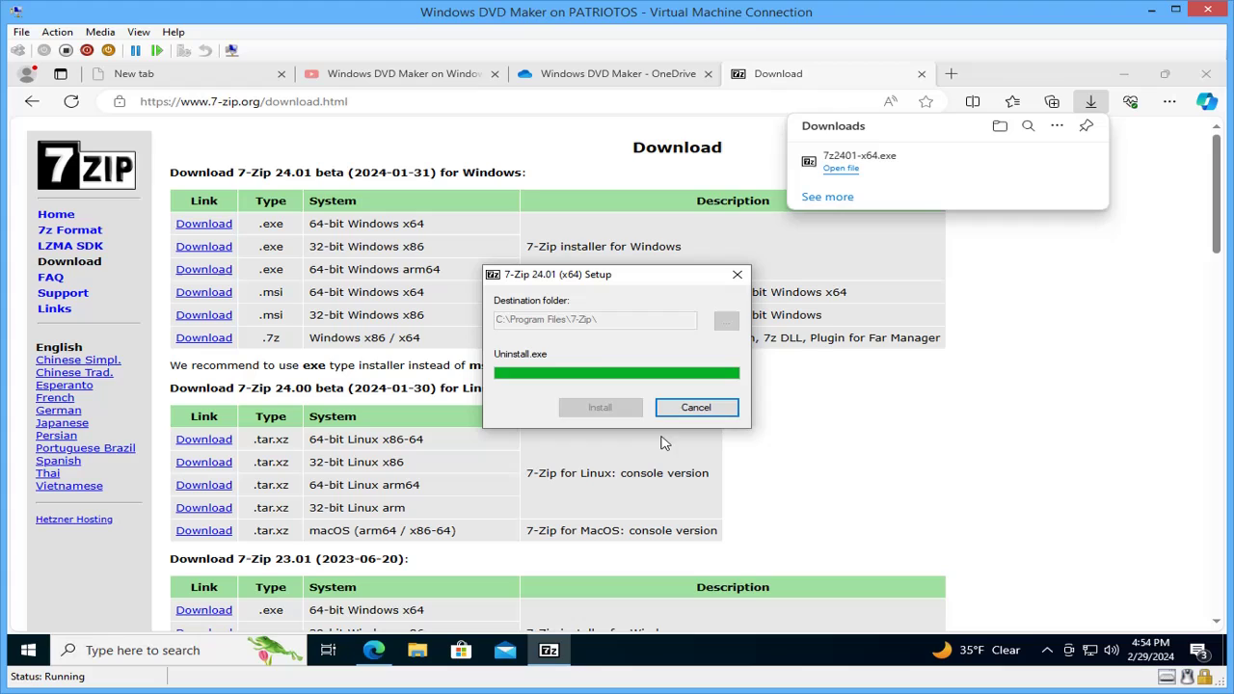
{"action": "left_click", "coordinate": [599, 407]}
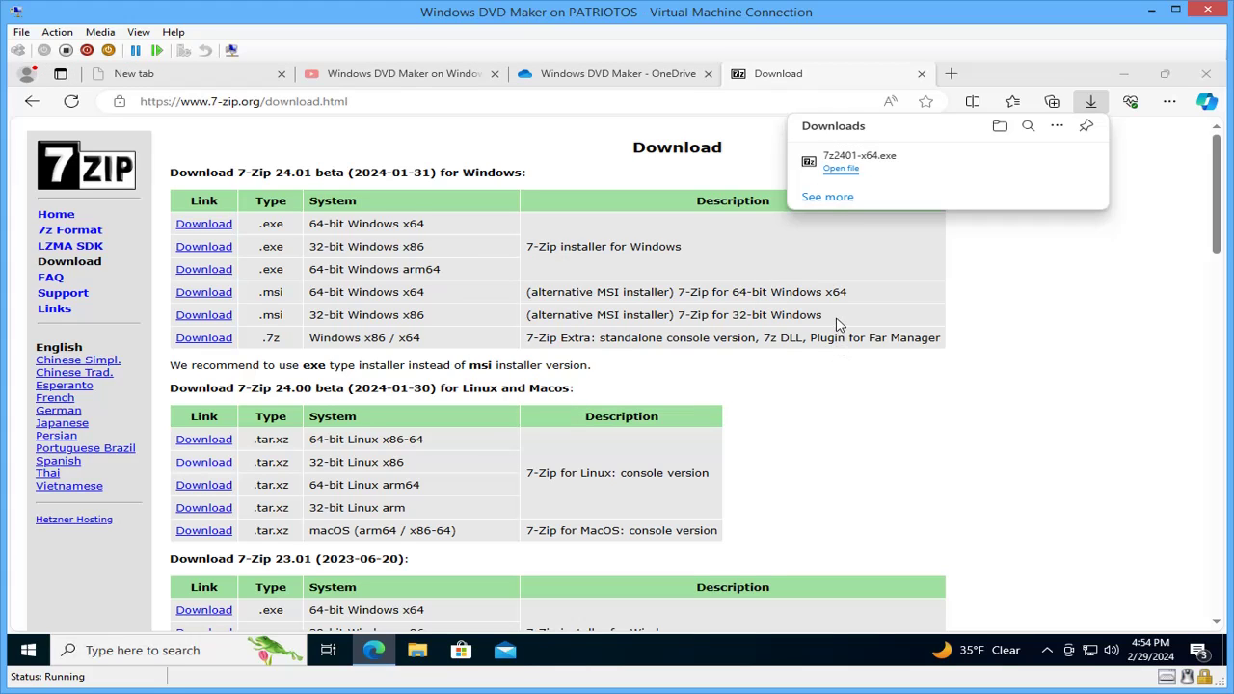
Use 7-Zip to extract DVD_Maker_x64.7z in Downloads to a DVD_Maker_x64 folder
{"action": "key", "text": "super+e"}
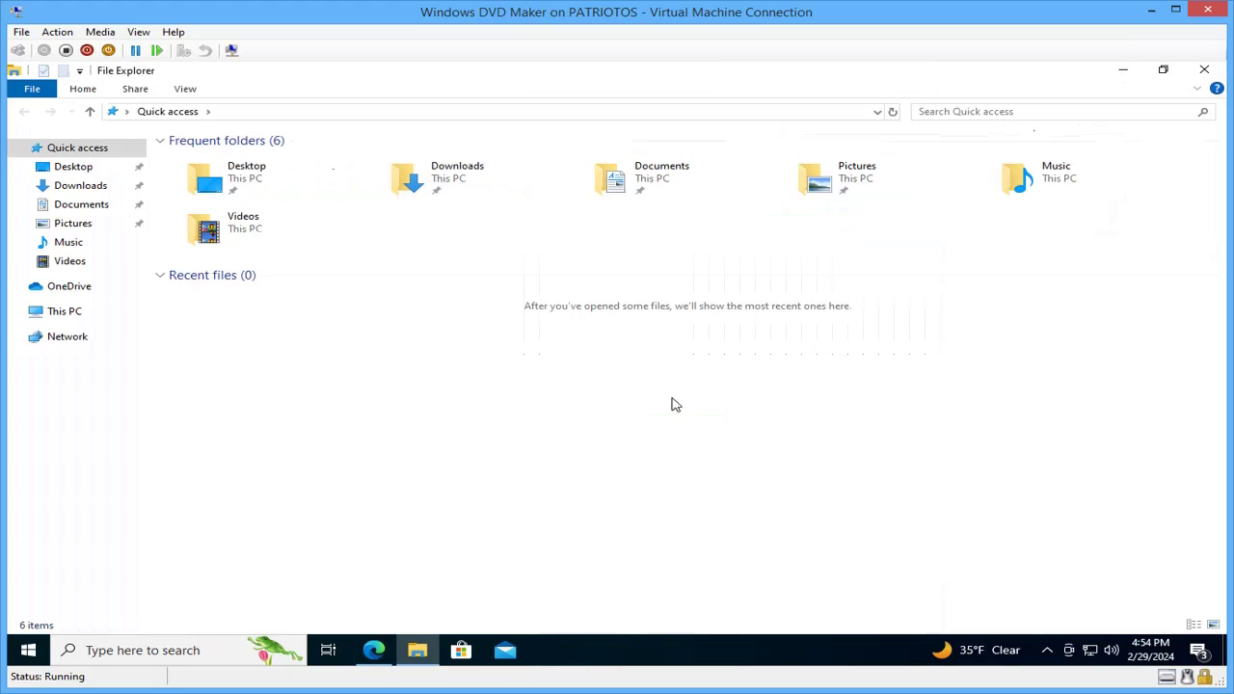
{"action": "left_click", "coordinate": [82, 188]}
{"action": "left_click", "coordinate": [228, 208]}
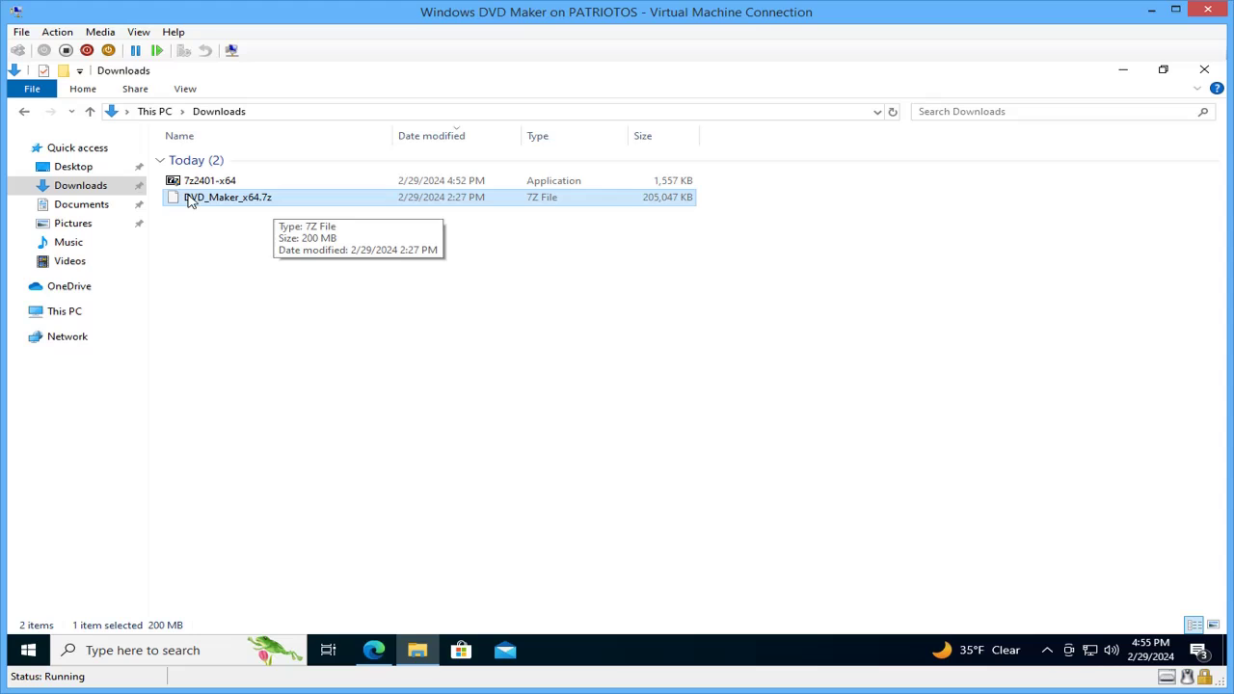
{"action": "key", "text": "Up"}
{"action": "key", "text": "Down"}
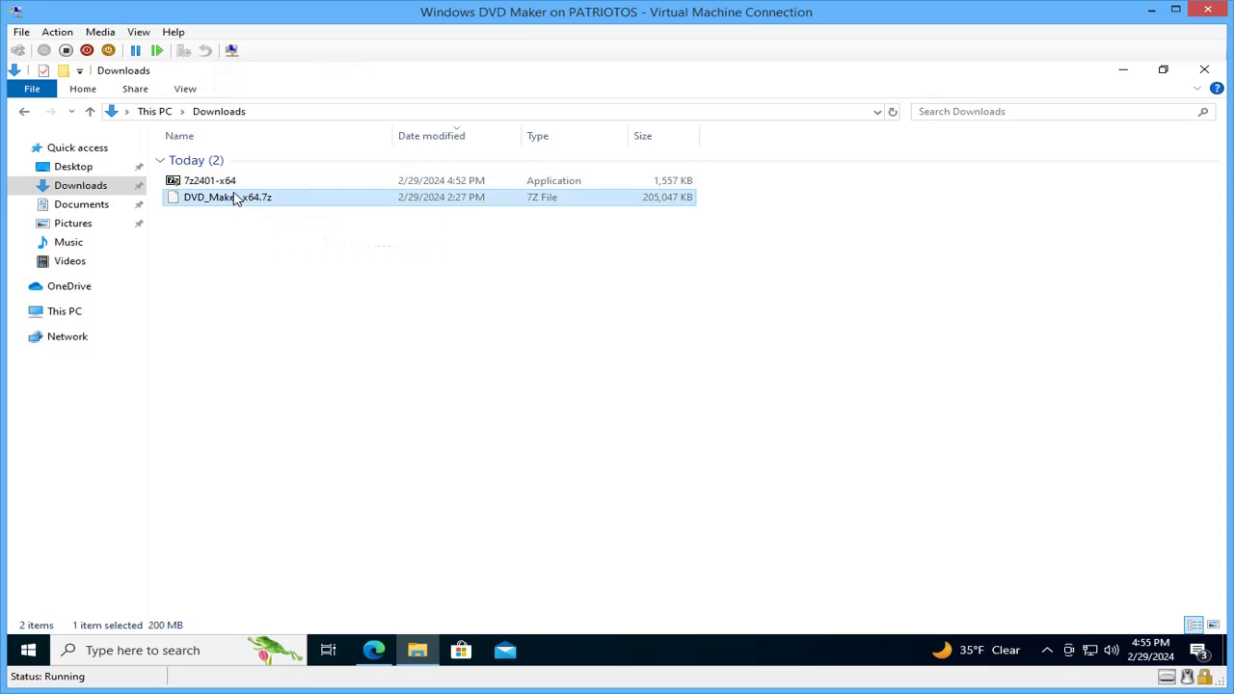
{"action": "left_click", "coordinate": [233, 183]}
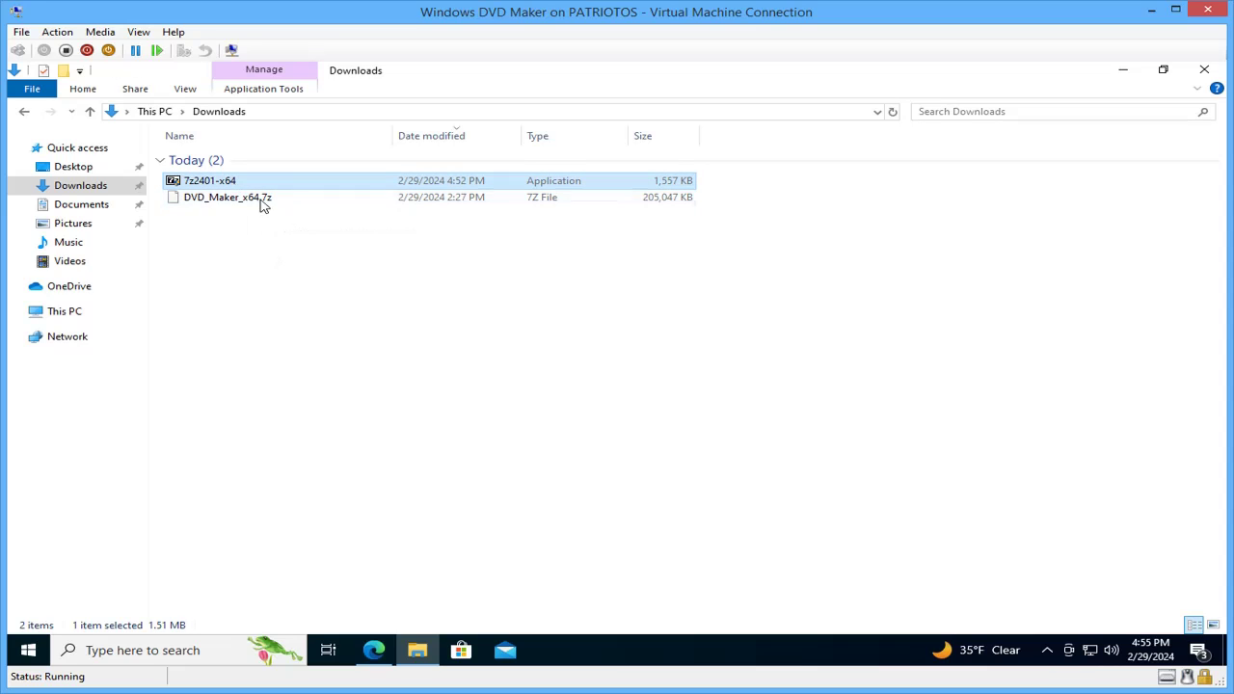
{"action": "left_click", "coordinate": [259, 199]}
{"action": "right_click", "coordinate": [258, 199]}
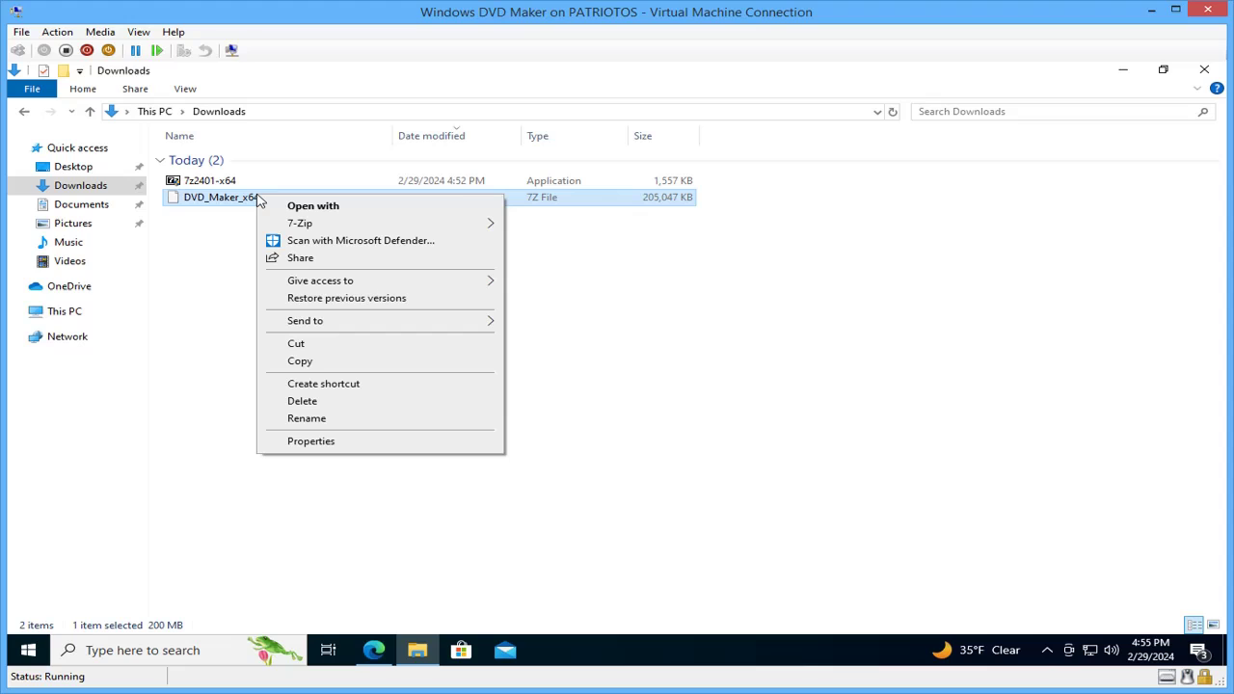
{"action": "mouse_move", "coordinate": [331, 230]}
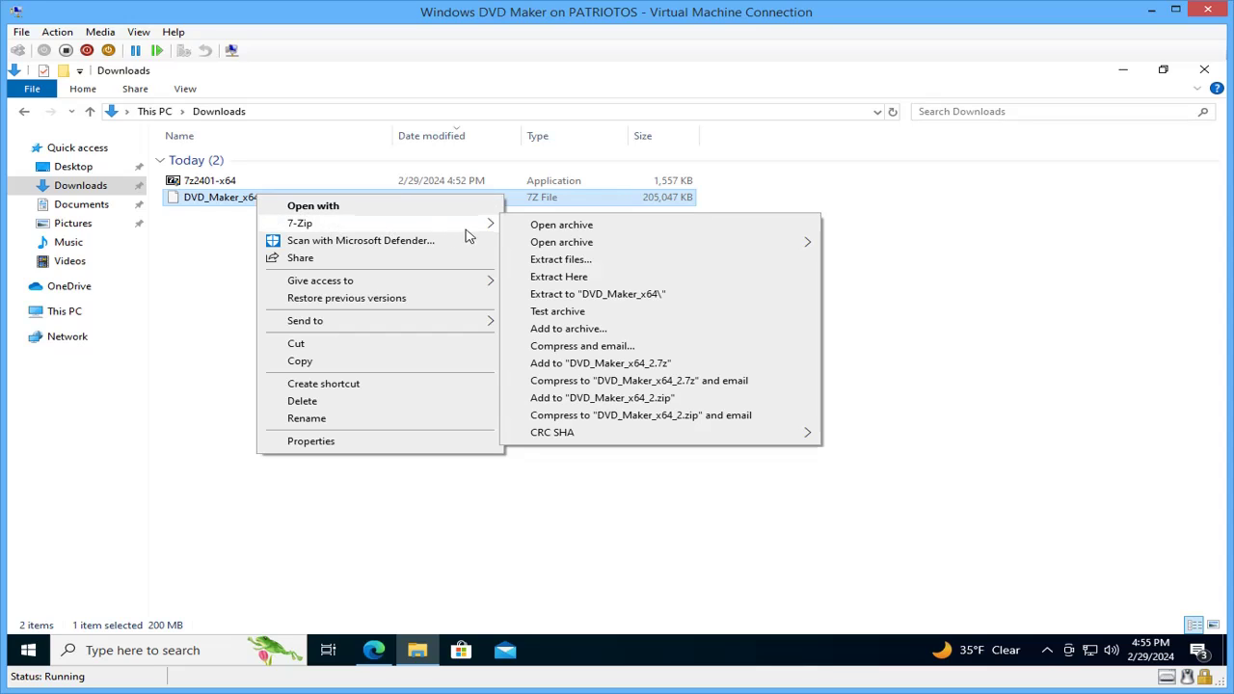
{"action": "left_click", "coordinate": [595, 294]}
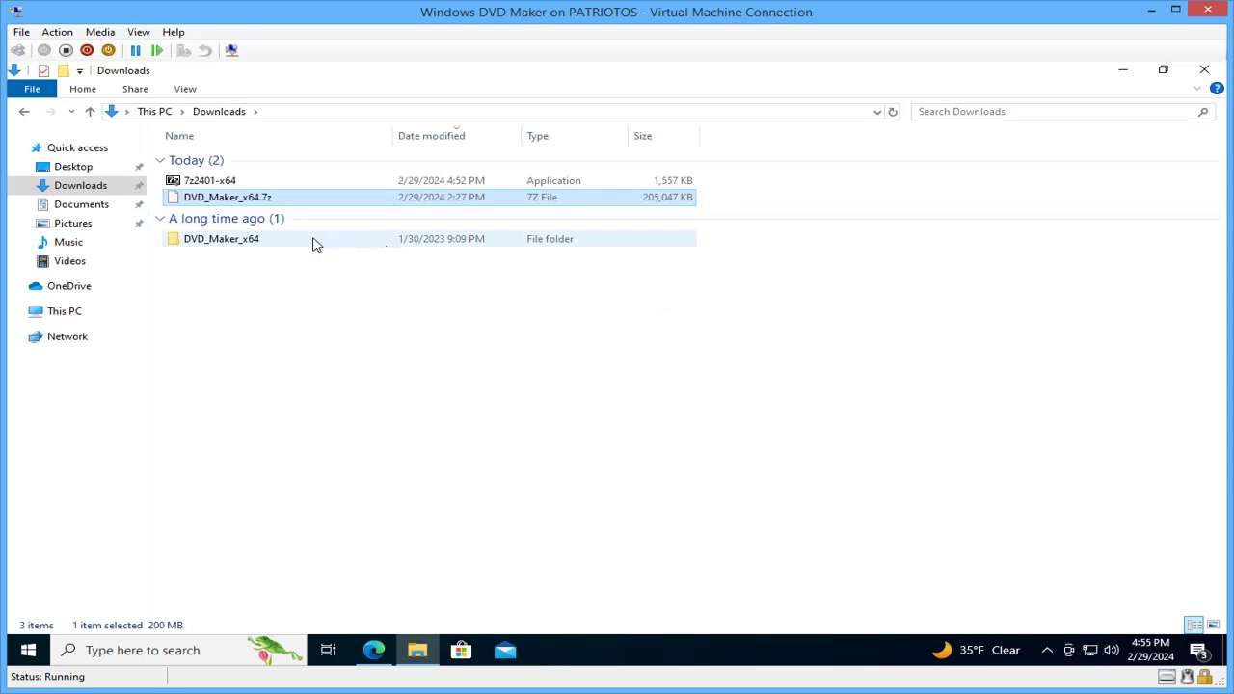
Run the Installer script in DVD_Maker_x64\WMC-x64 as administrator
{"action": "left_click", "coordinate": [311, 241]}
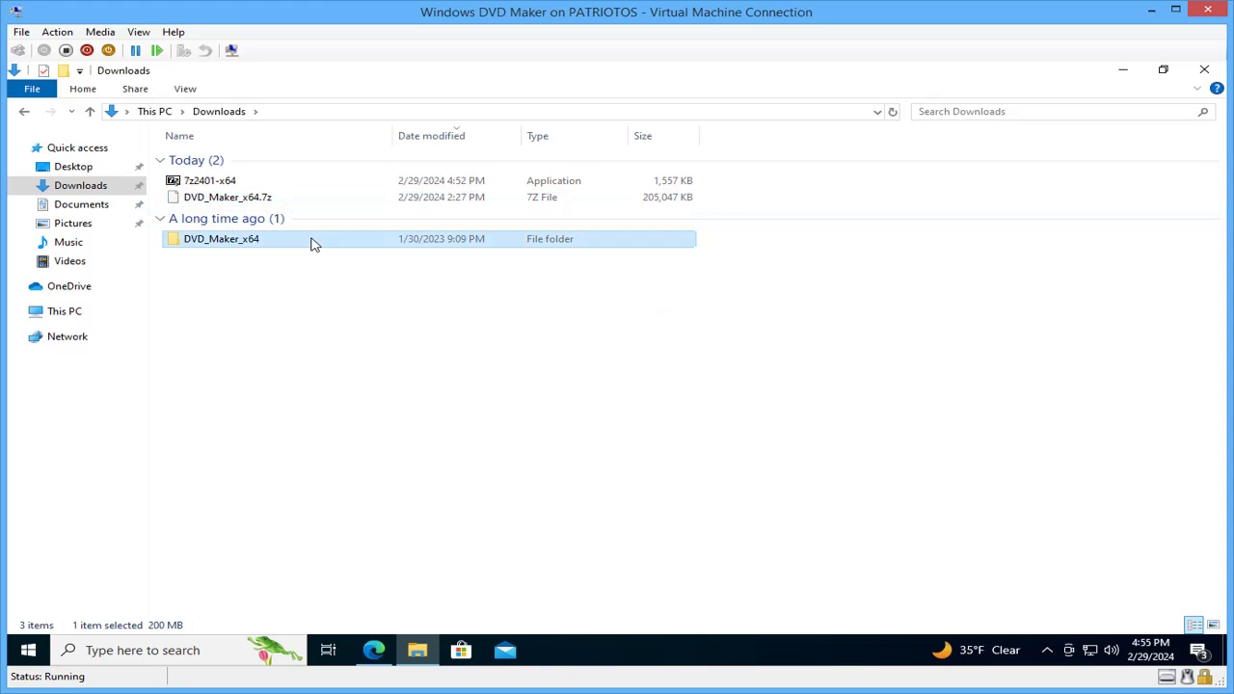
{"action": "double_click", "coordinate": [221, 246]}
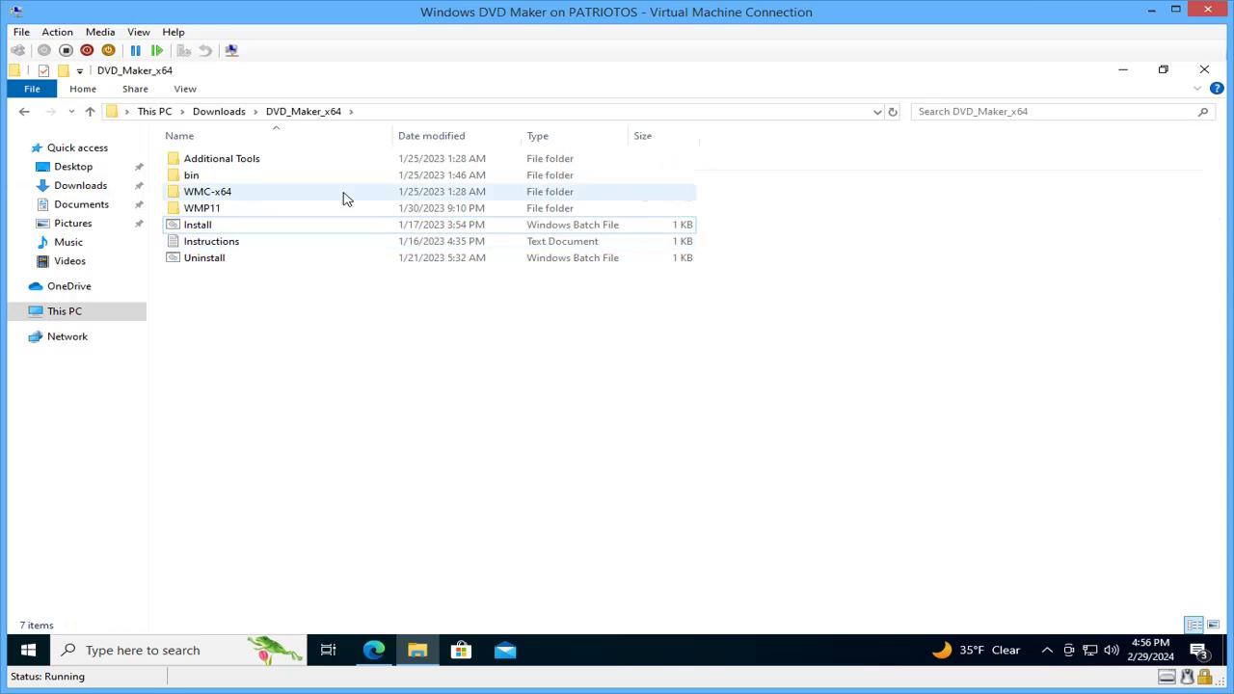
{"action": "double_click", "coordinate": [229, 193]}
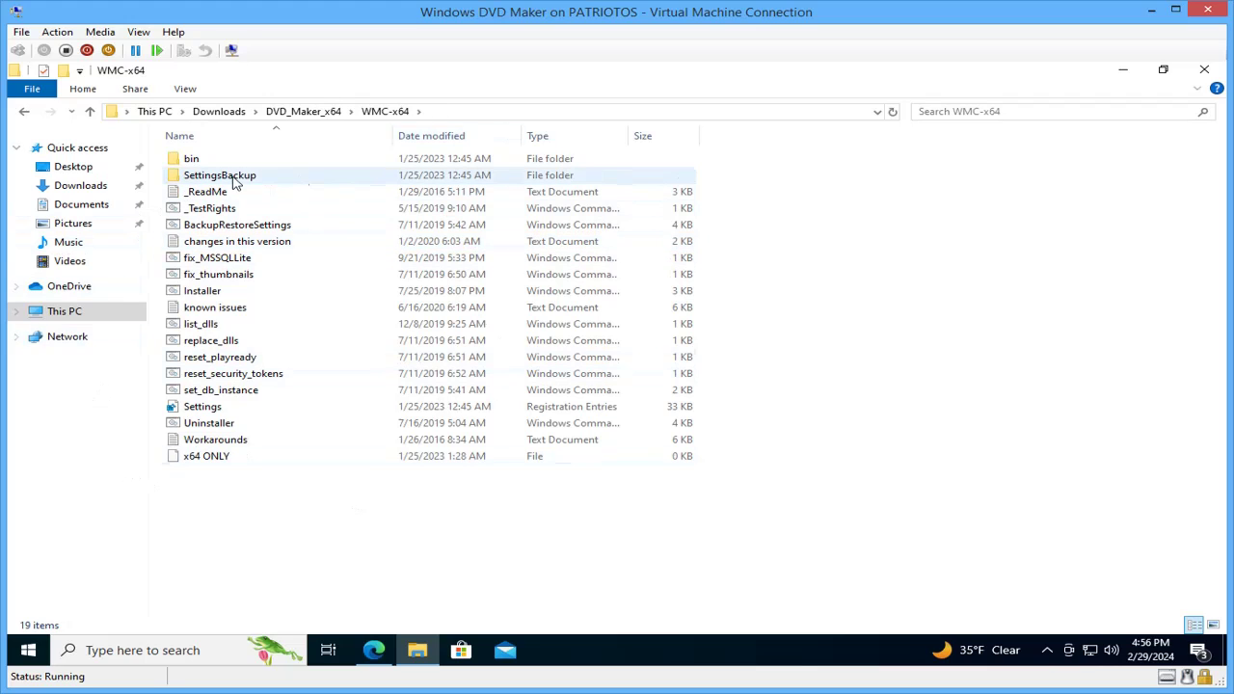
{"action": "right_click", "coordinate": [209, 291]}
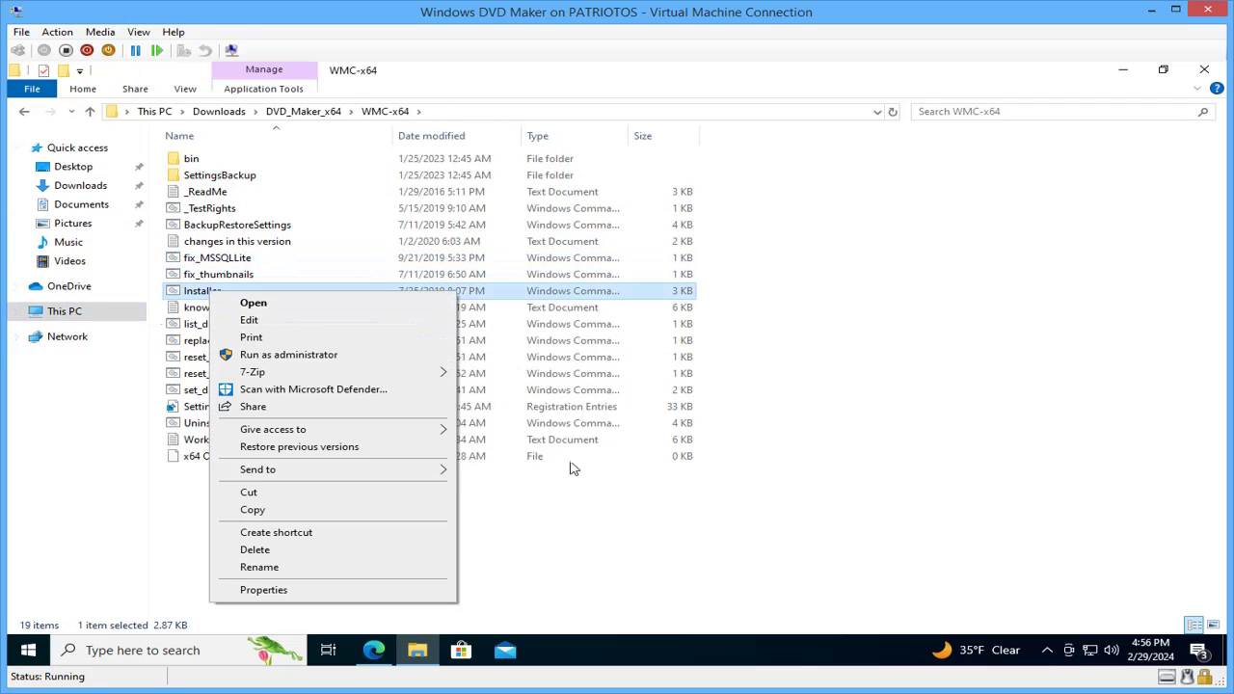
{"action": "left_click", "coordinate": [339, 357]}
Approve elevation and let Install.bat create all three services and print Done
{"action": "left_click", "coordinate": [525, 454]}
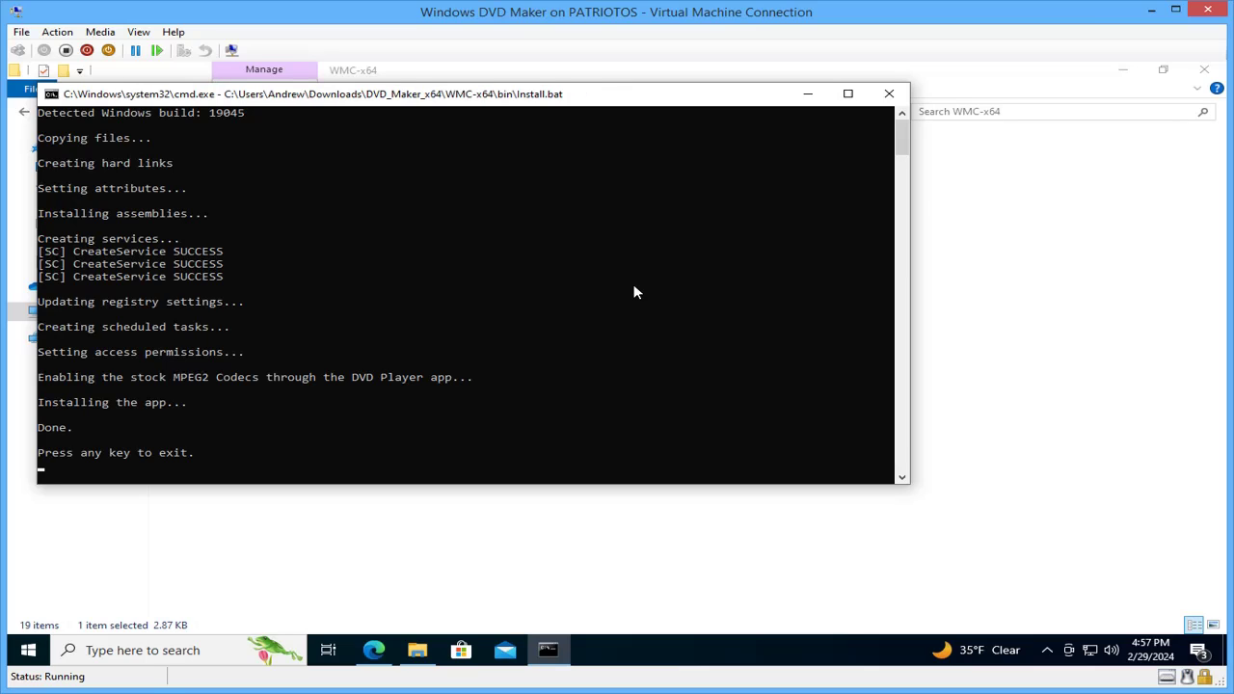
{"action": "left_click", "coordinate": [537, 421]}
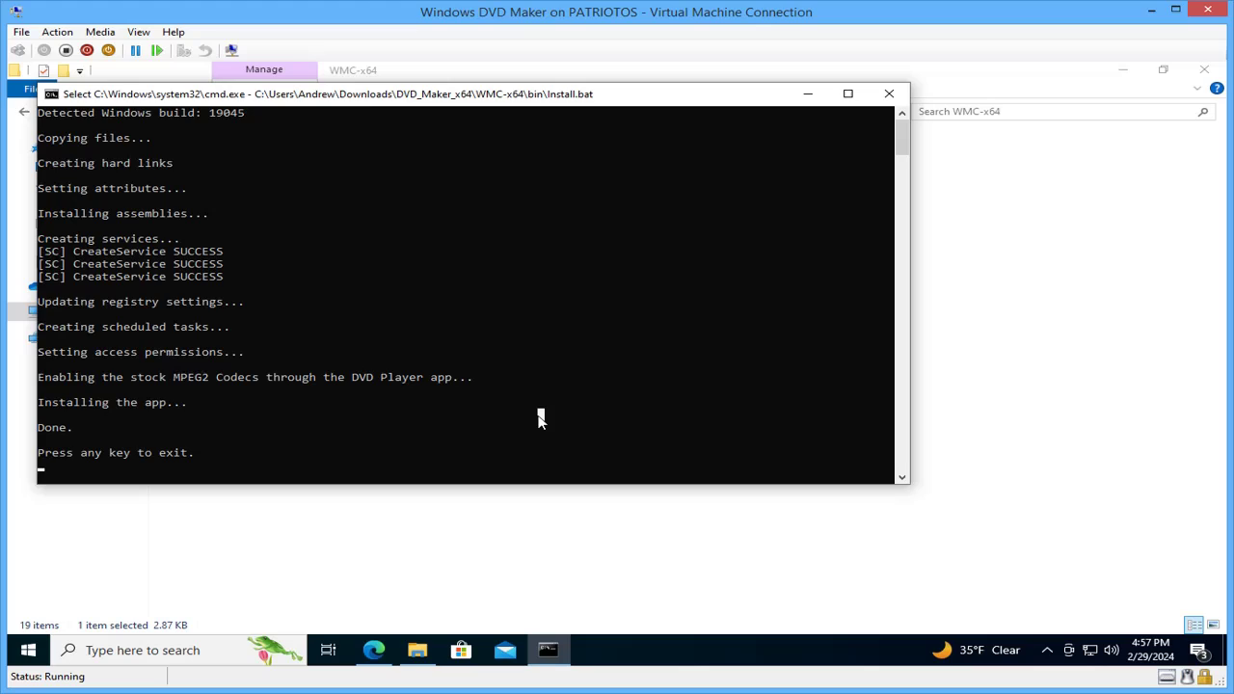
Close the finished console and run K-LITE from Additional Tools as administrator
{"action": "key", "text": "Return"}
{"action": "key", "text": "Return"}
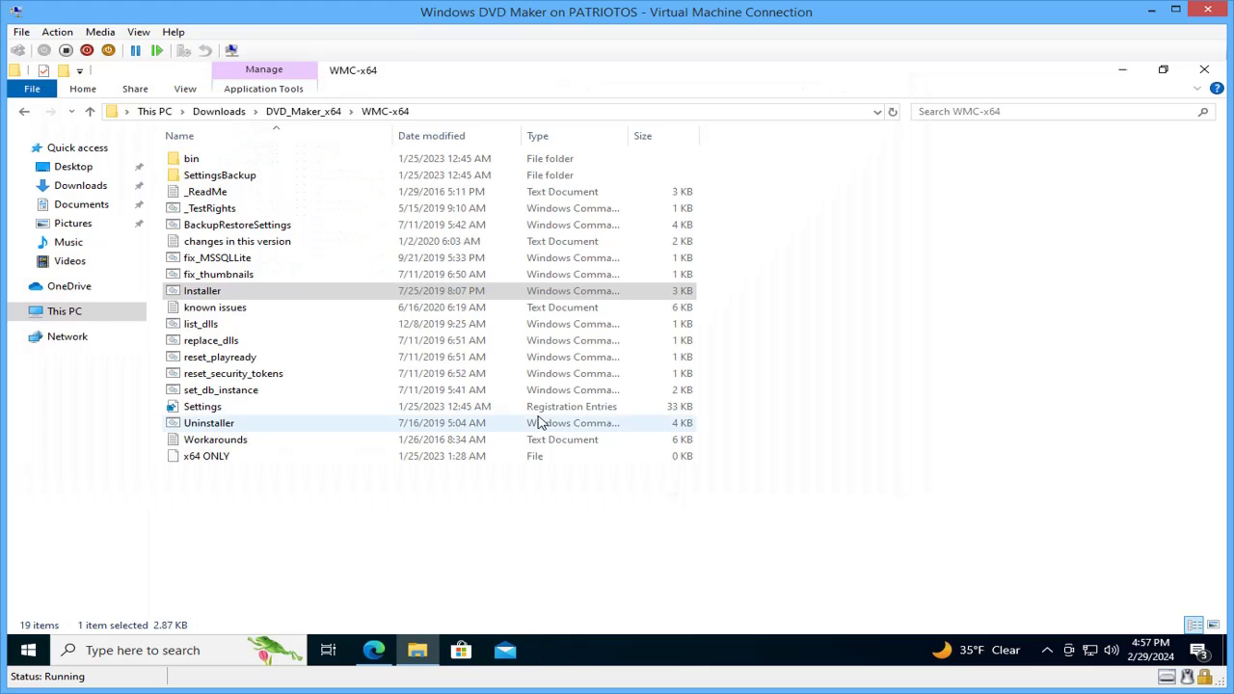
{"action": "left_click", "coordinate": [24, 112]}
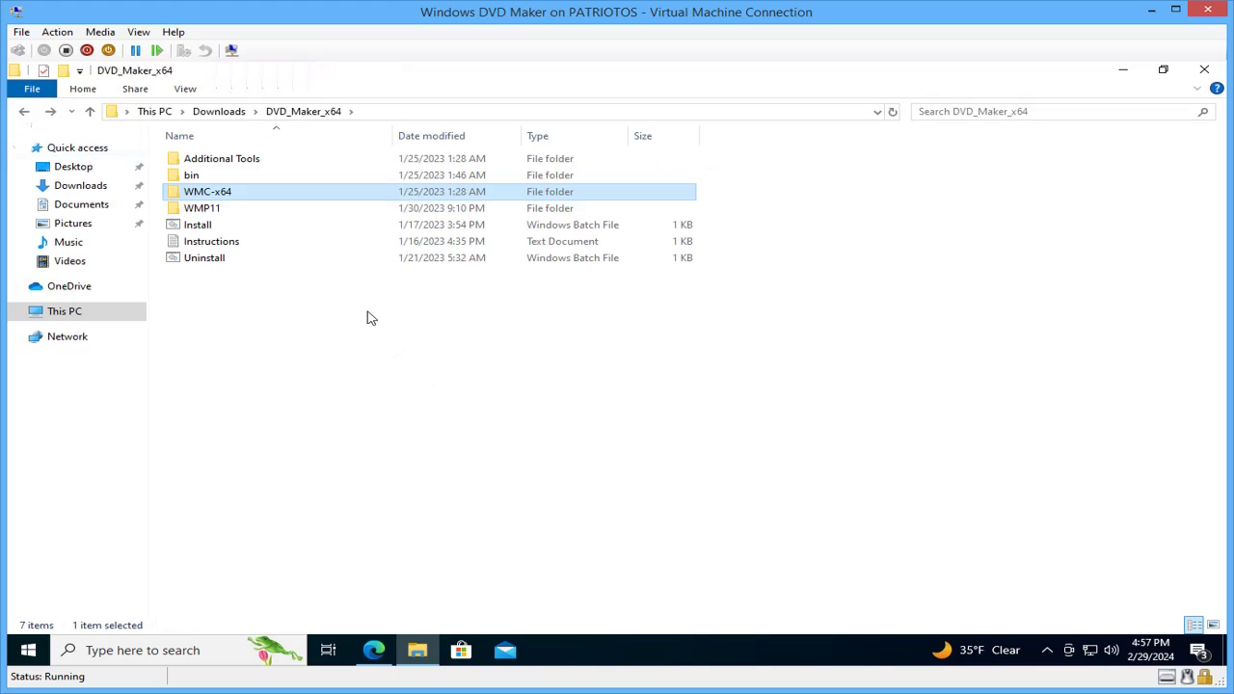
{"action": "double_click", "coordinate": [205, 161]}
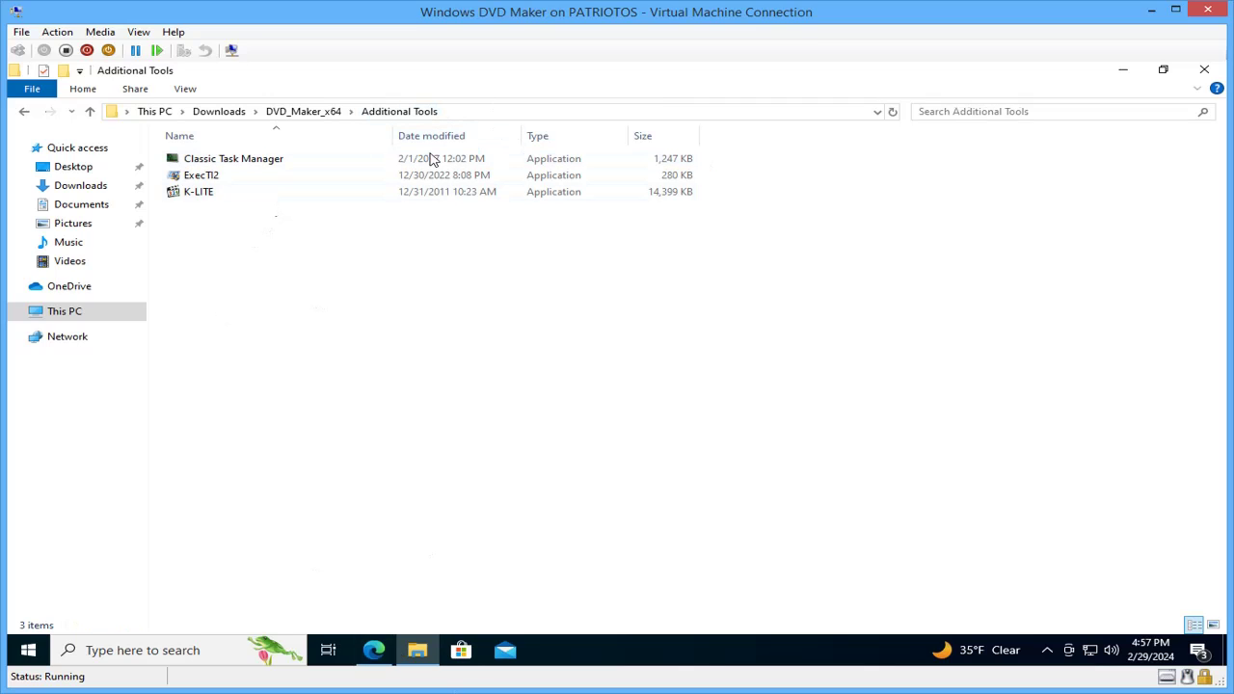
{"action": "left_click", "coordinate": [198, 193]}
{"action": "right_click", "coordinate": [198, 193]}
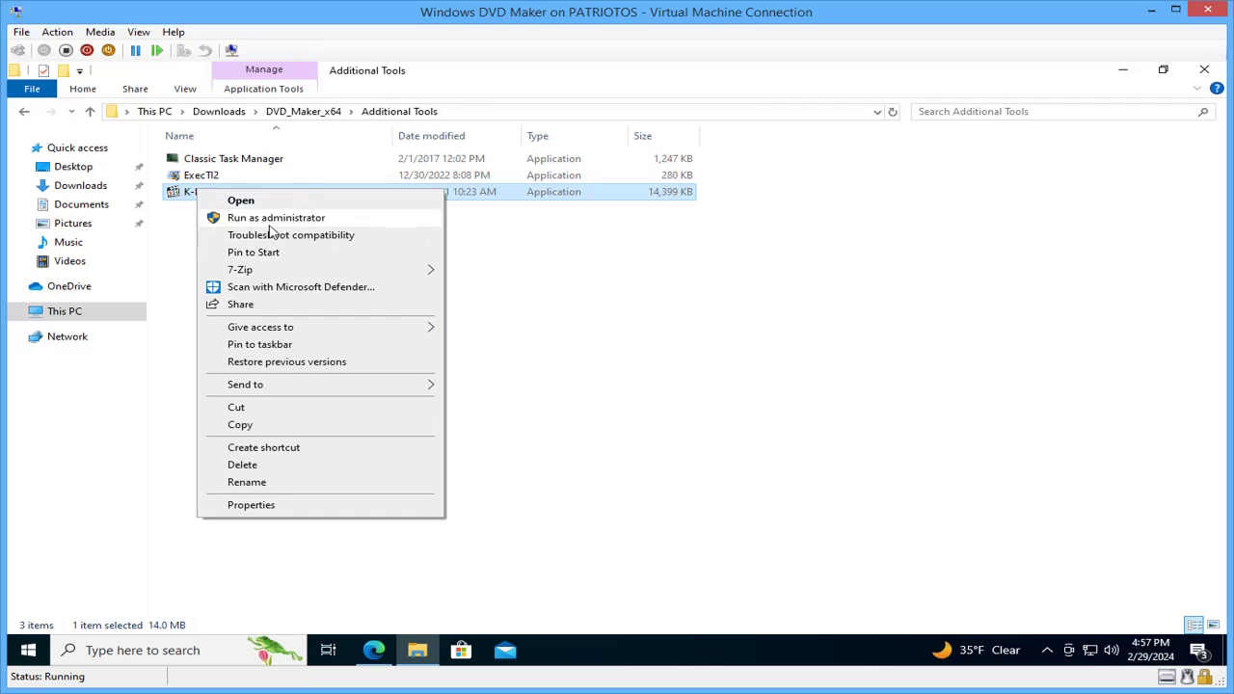
{"action": "left_click", "coordinate": [334, 219]}
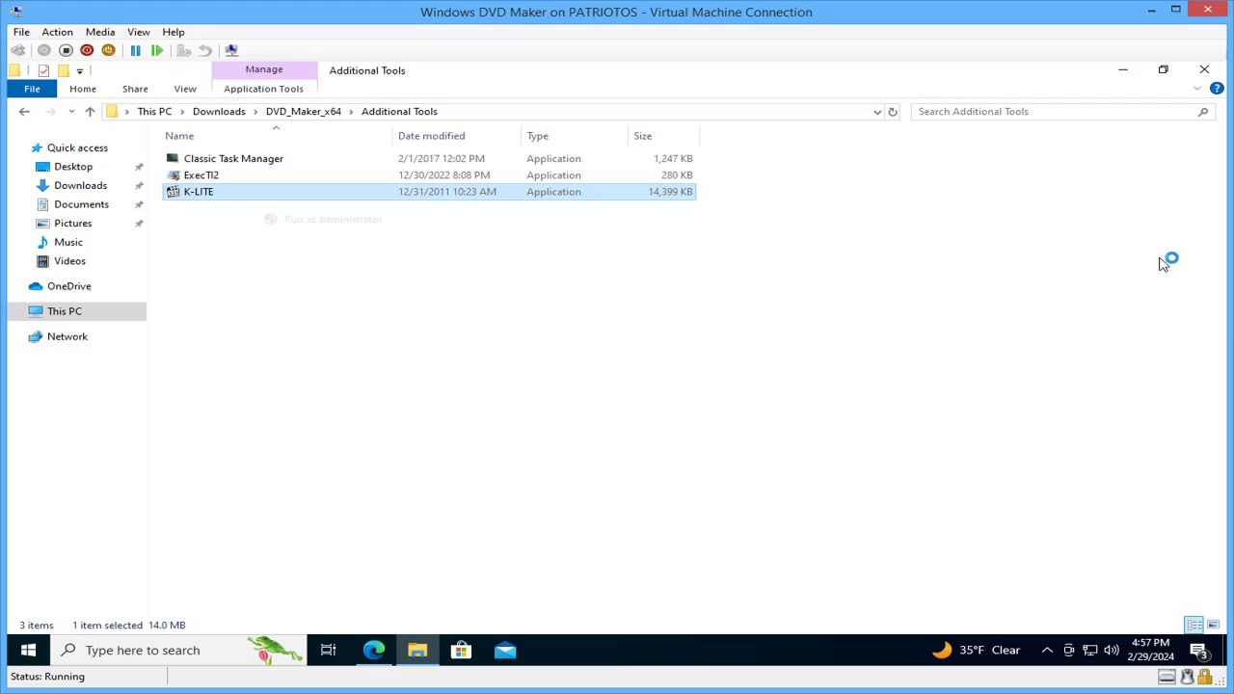
{"action": "left_click", "coordinate": [481, 470]}
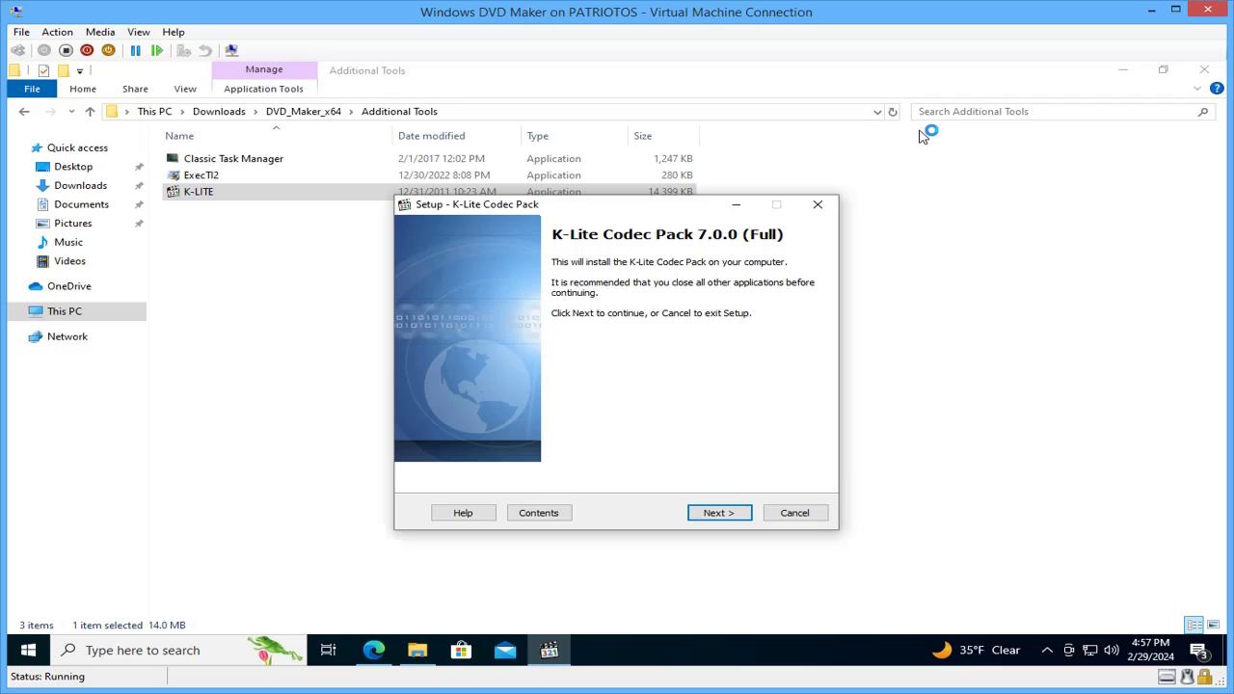
Choose the Advanced install and enable the internal H.264 decoder
{"action": "left_click", "coordinate": [717, 520]}
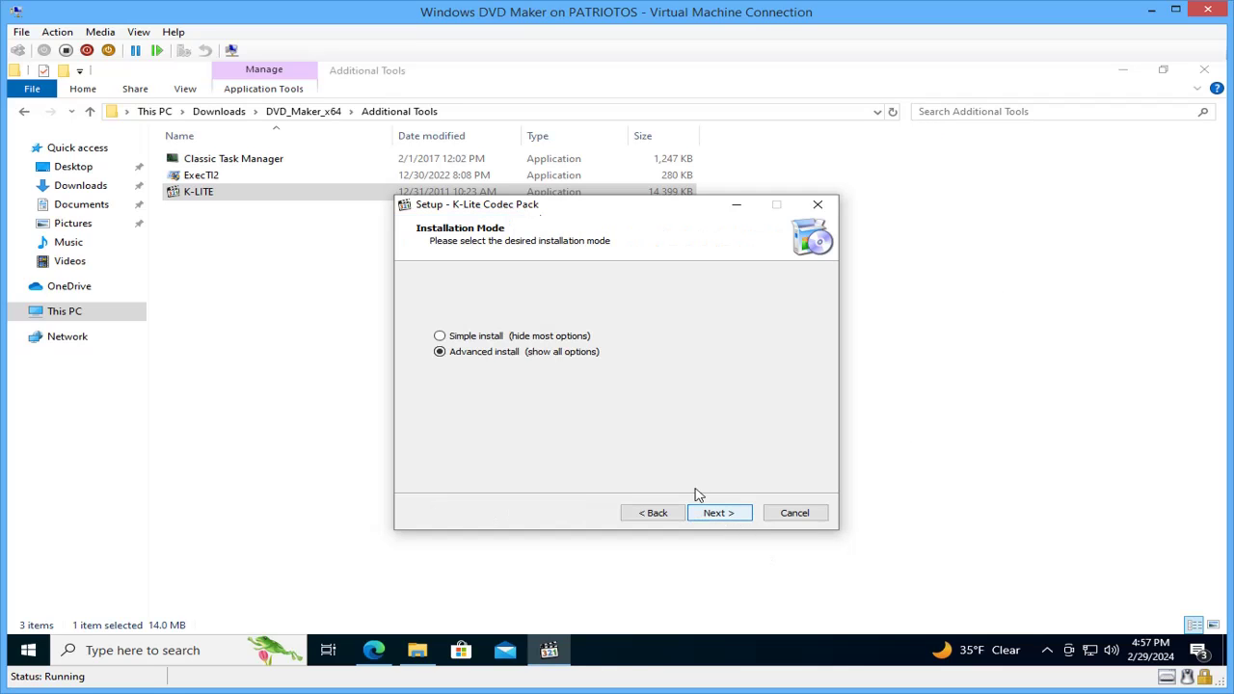
{"action": "left_click", "coordinate": [522, 337]}
{"action": "left_click", "coordinate": [721, 514]}
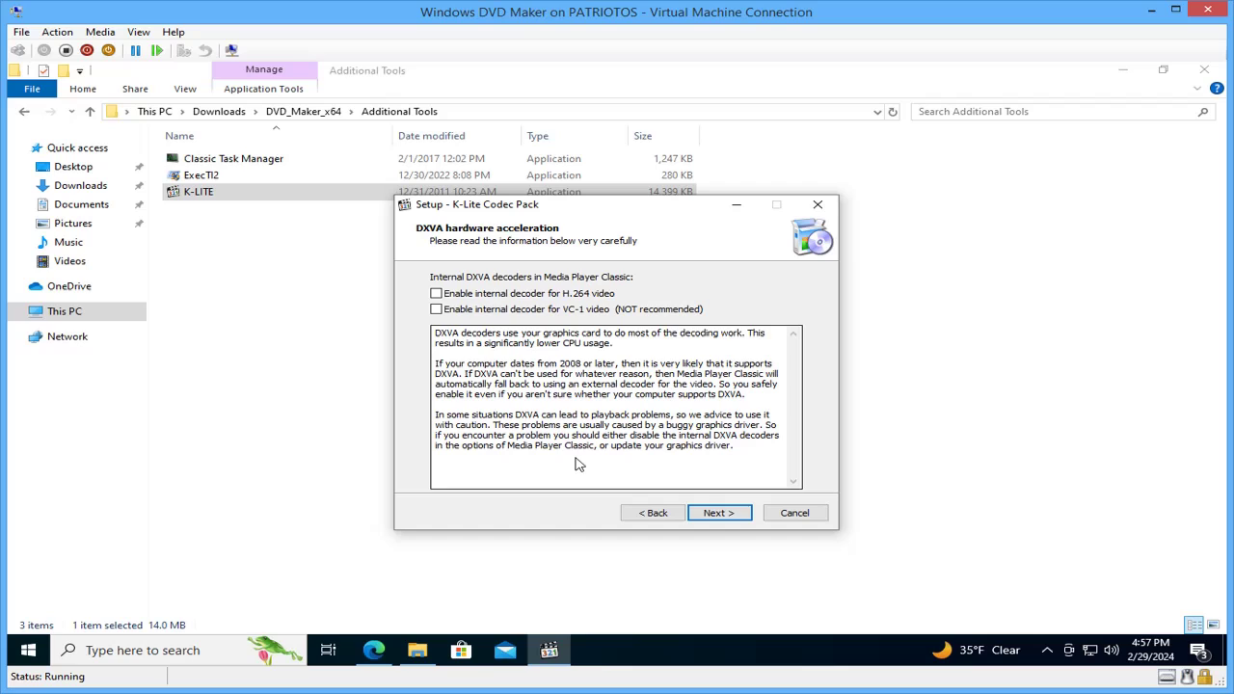
{"action": "left_click", "coordinate": [497, 299]}
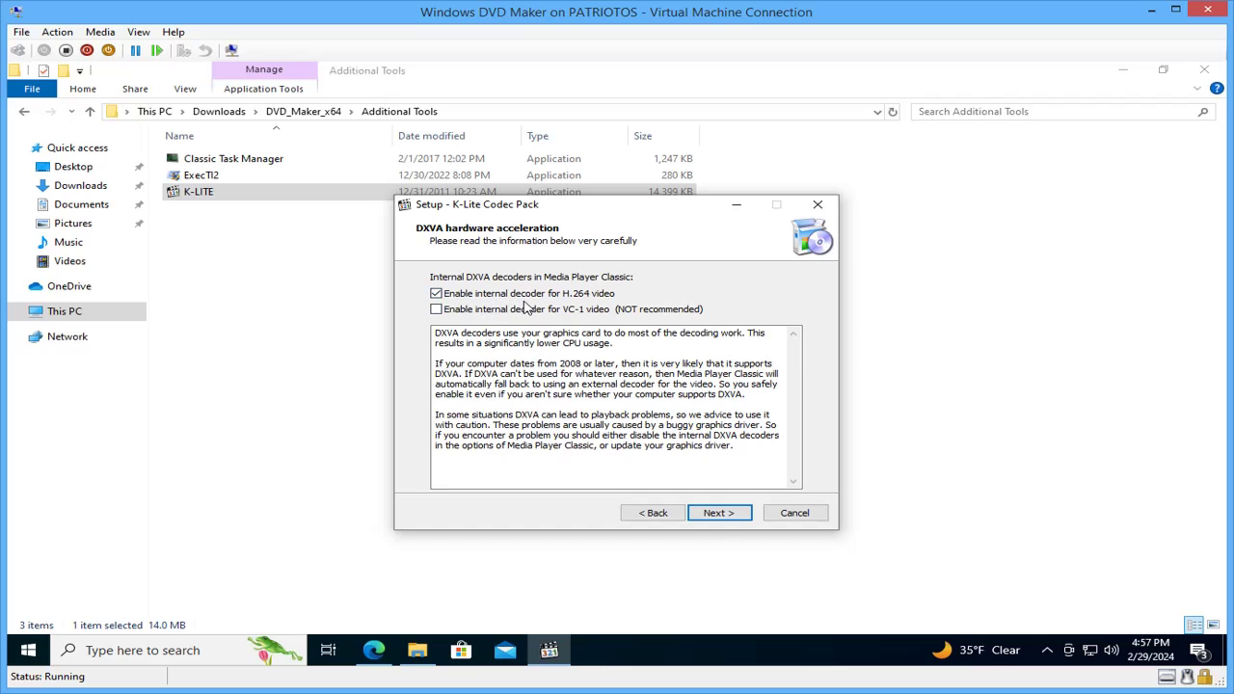
Associate all audio extensions with Media Player Classic, and all video and audio with Windows Media Player
{"action": "left_click", "coordinate": [723, 519]}
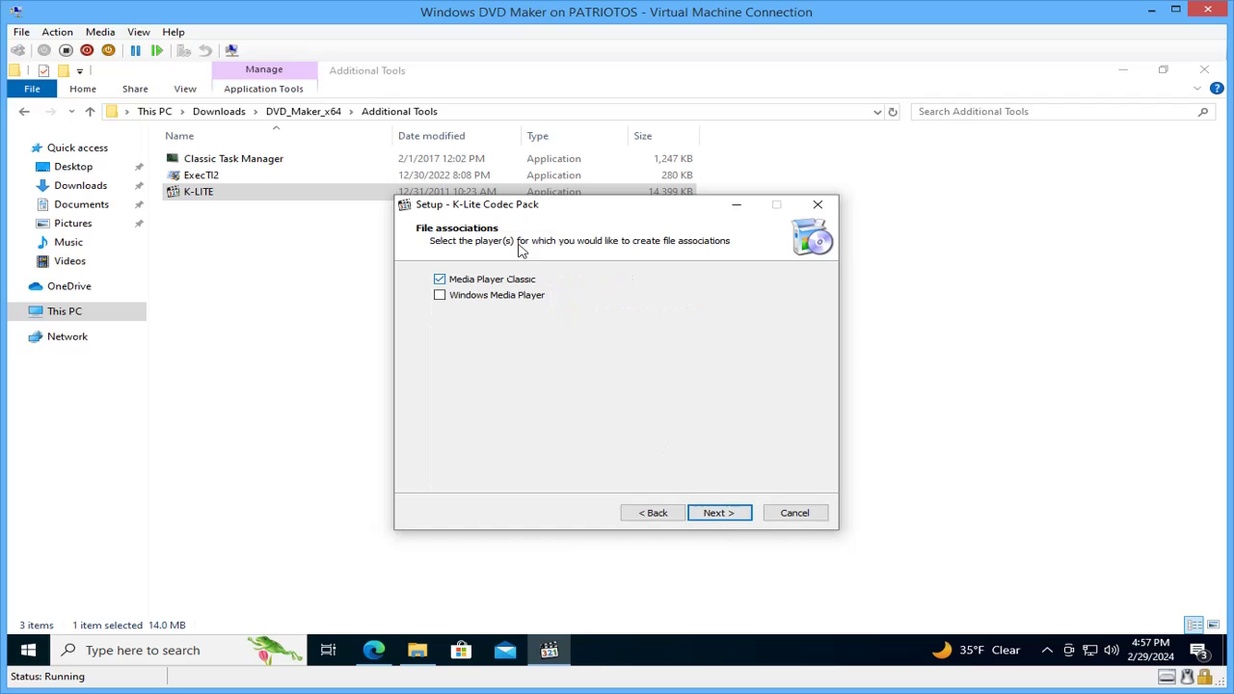
{"action": "left_click", "coordinate": [502, 297]}
{"action": "left_click", "coordinate": [719, 513]}
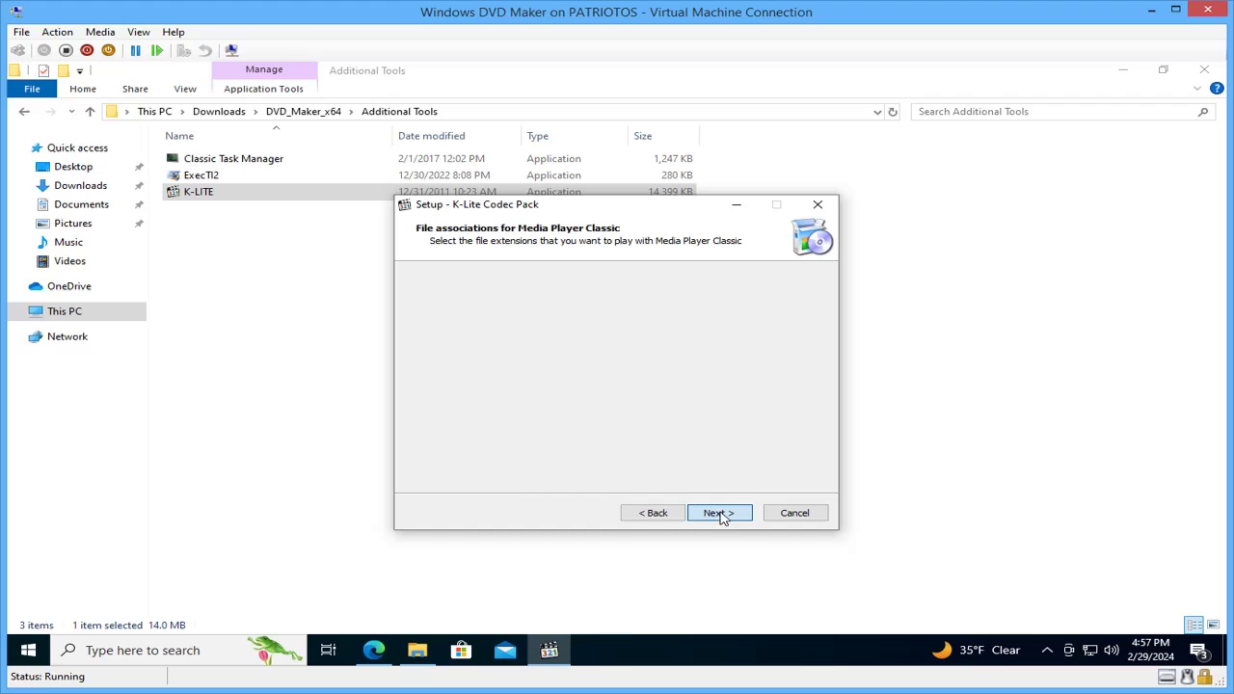
{"action": "left_click", "coordinate": [572, 481]}
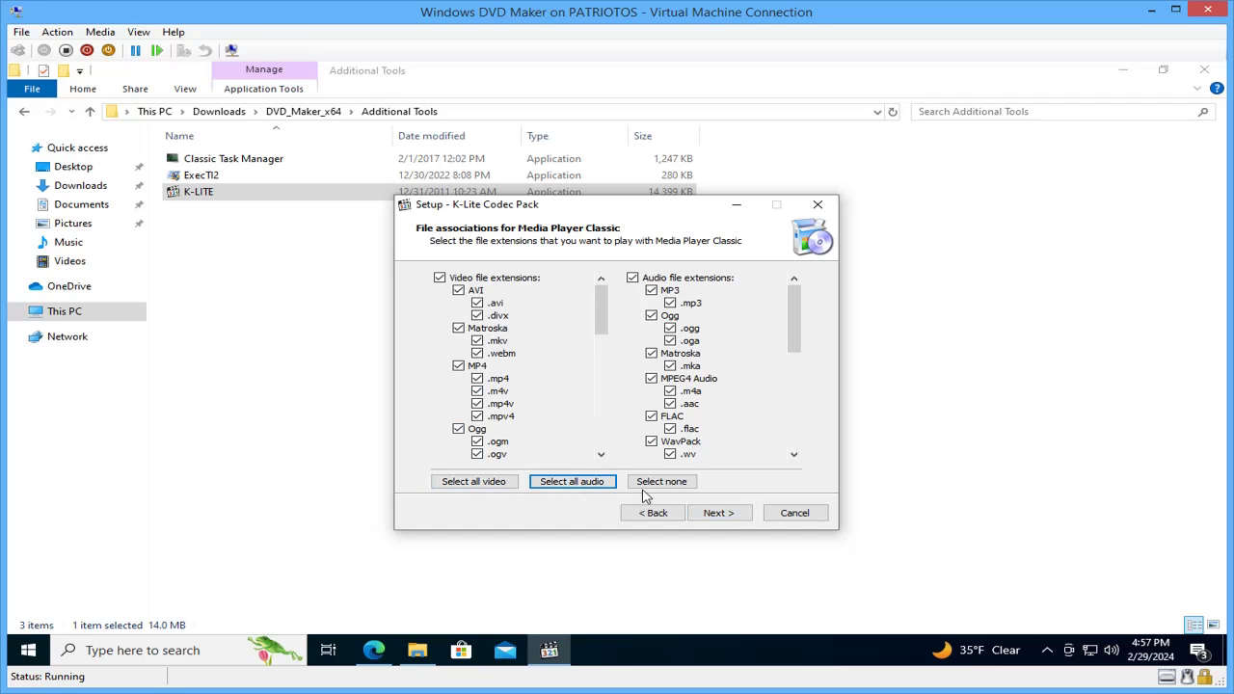
{"action": "left_click", "coordinate": [716, 513]}
{"action": "left_click", "coordinate": [513, 487]}
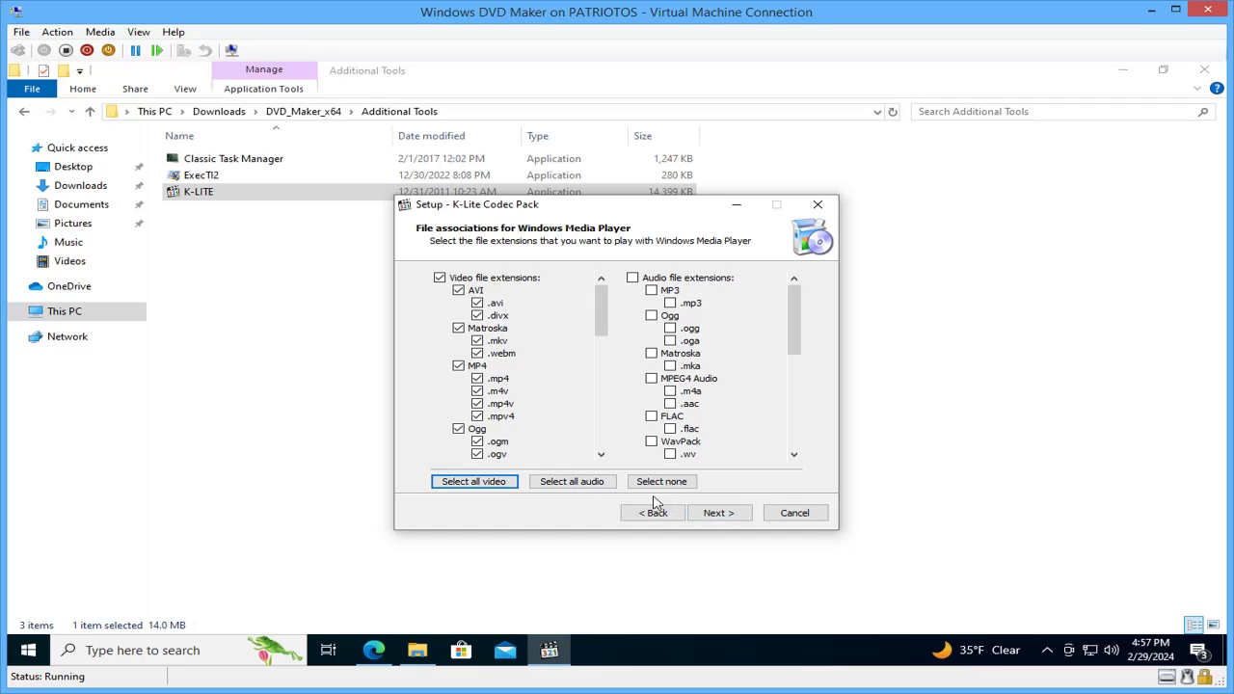
{"action": "left_click", "coordinate": [568, 484]}
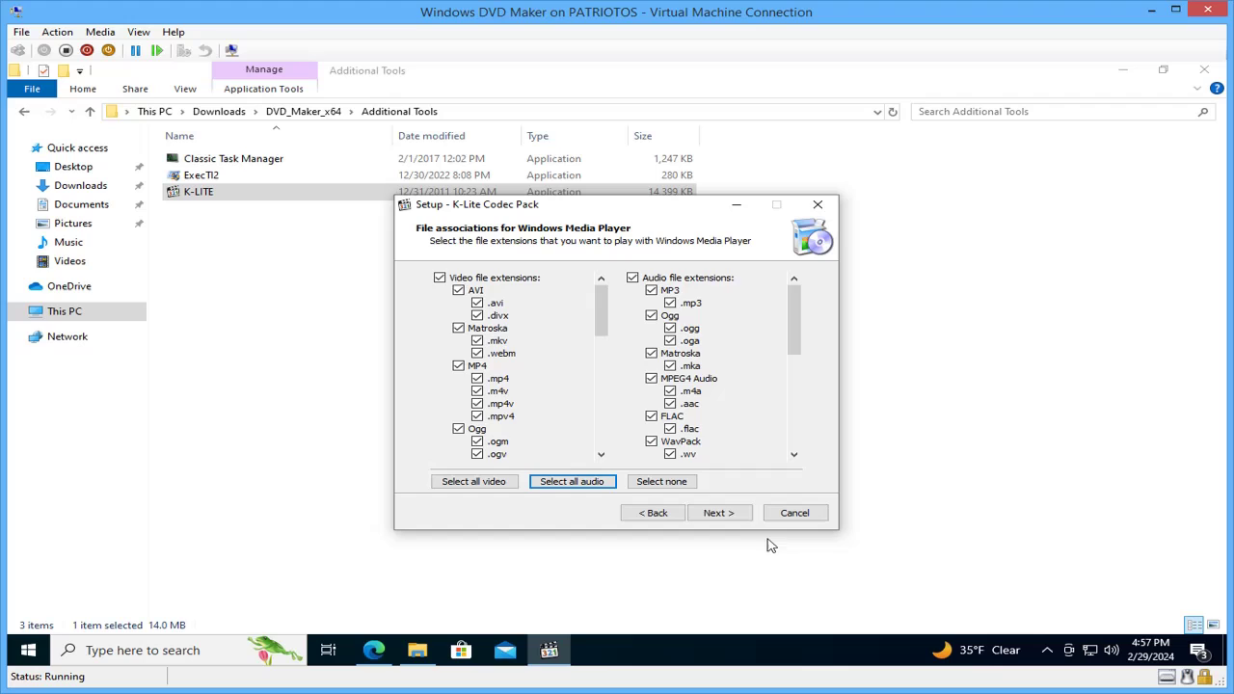
Keep 2.0 stereo output, install the codec pack and finish setup
{"action": "left_click", "coordinate": [733, 514]}
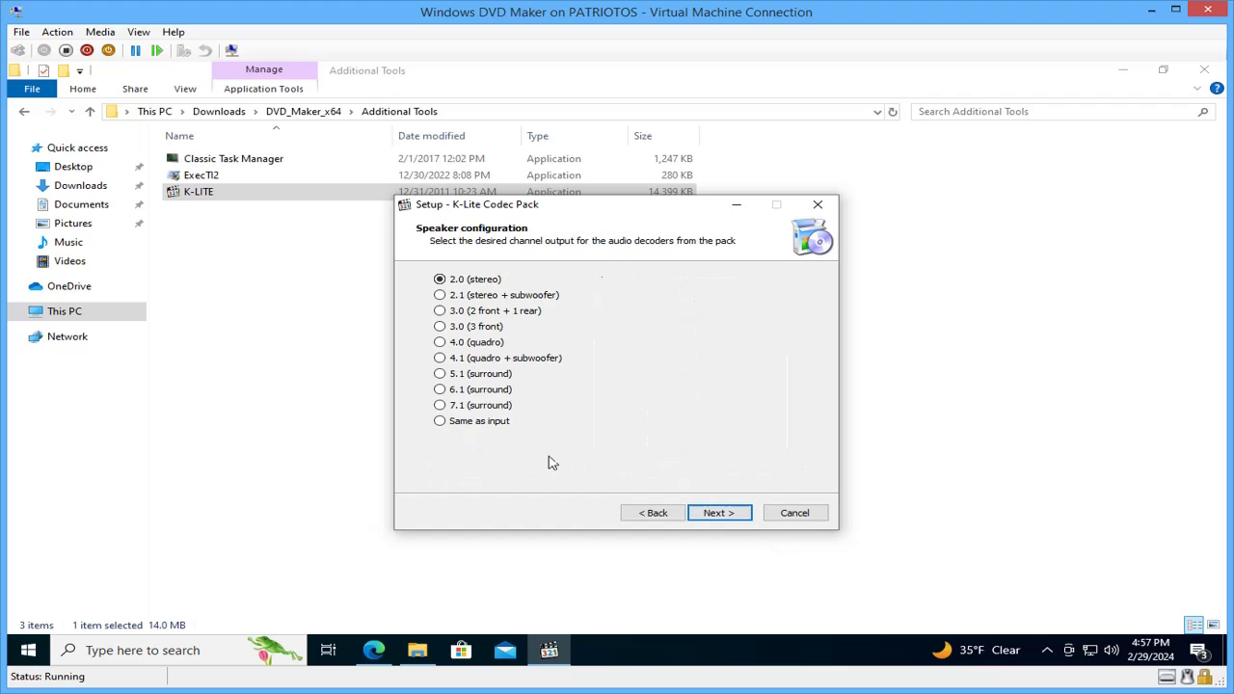
{"action": "left_click", "coordinate": [716, 513]}
{"action": "left_click", "coordinate": [717, 511]}
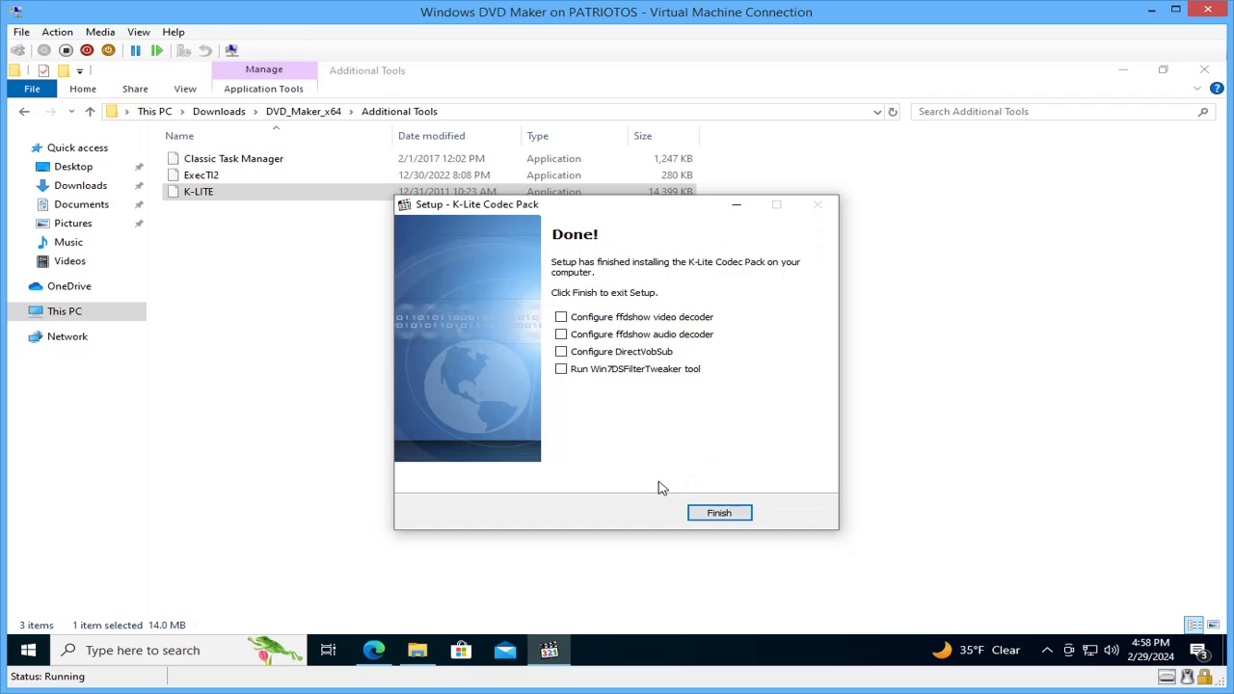
{"action": "left_click", "coordinate": [721, 515]}
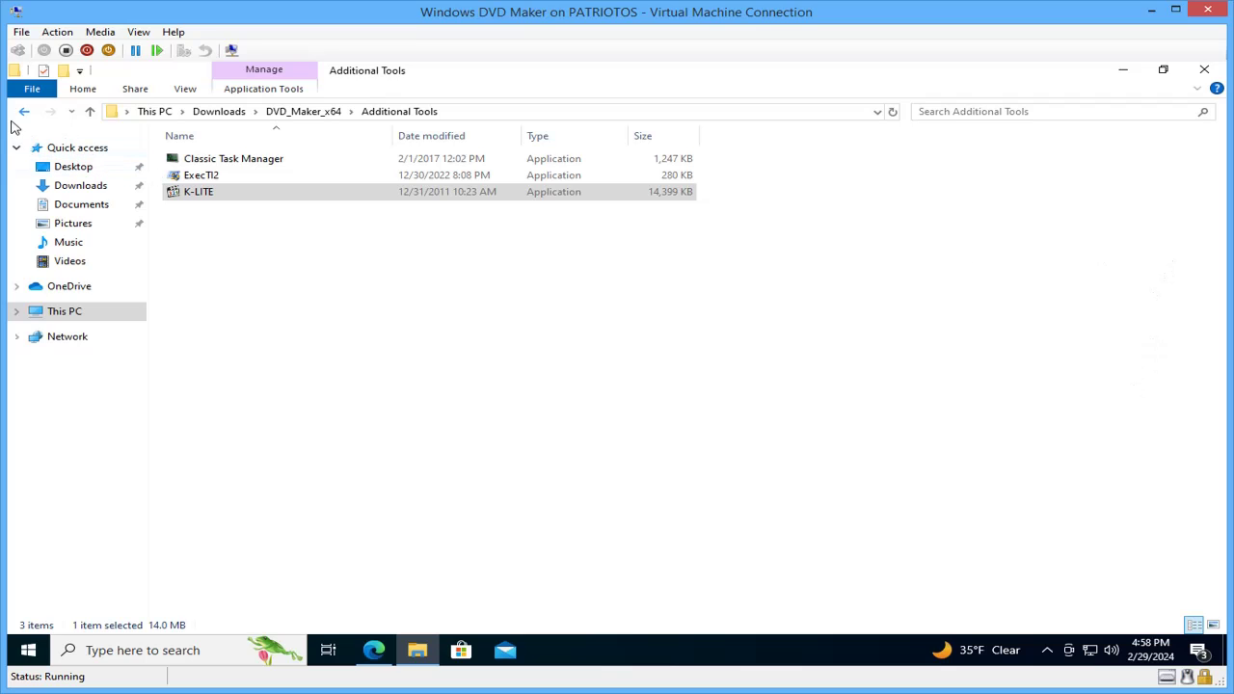
Run ExecTI2 from the Additional Tools folder as administrator
{"action": "left_click", "coordinate": [24, 111]}
{"action": "double_click", "coordinate": [226, 158]}
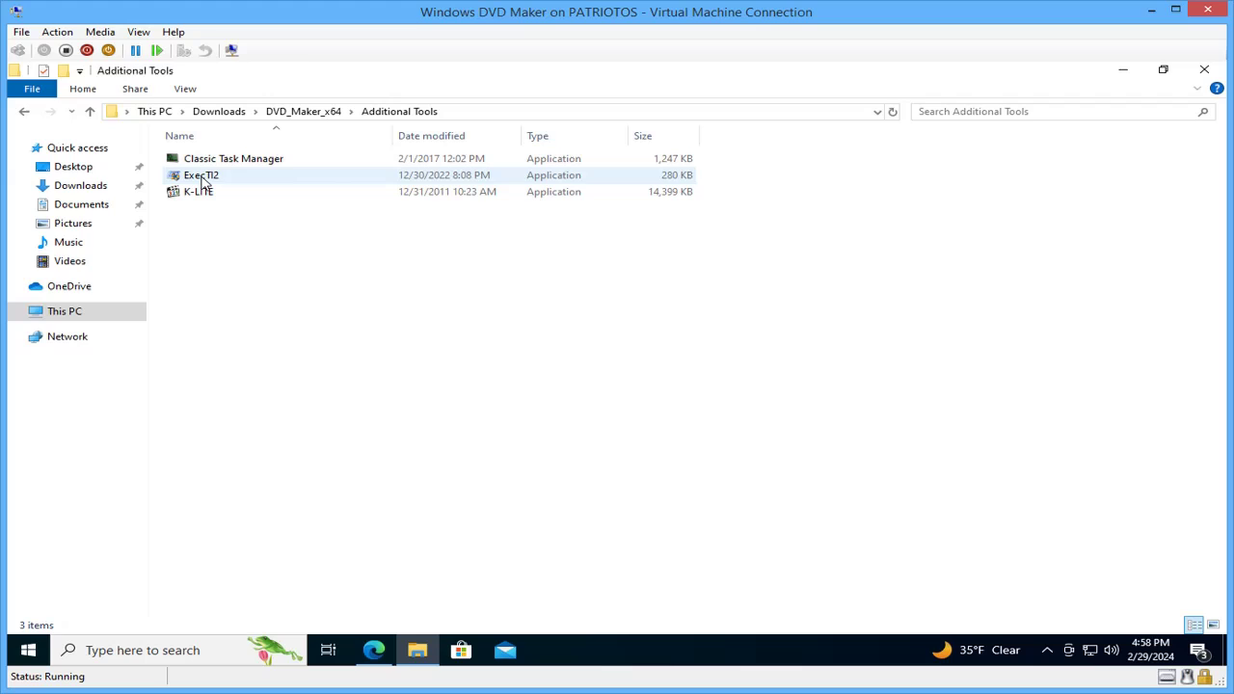
{"action": "right_click", "coordinate": [202, 176]}
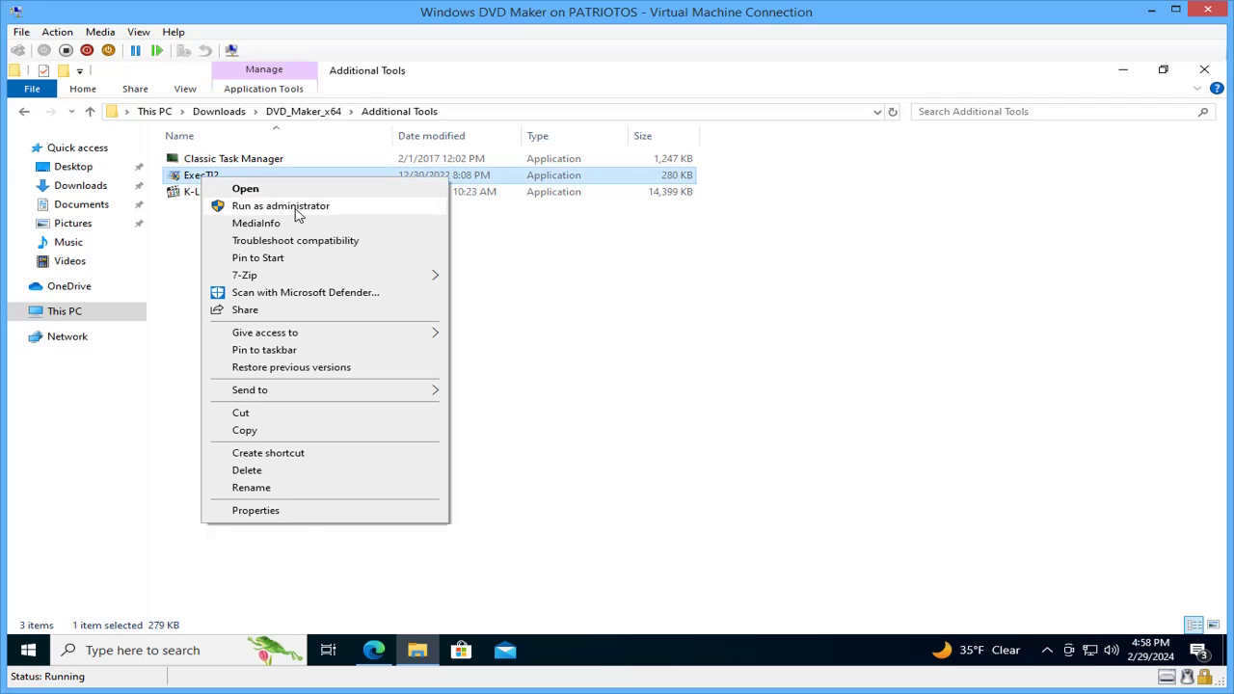
{"action": "left_click", "coordinate": [280, 205]}
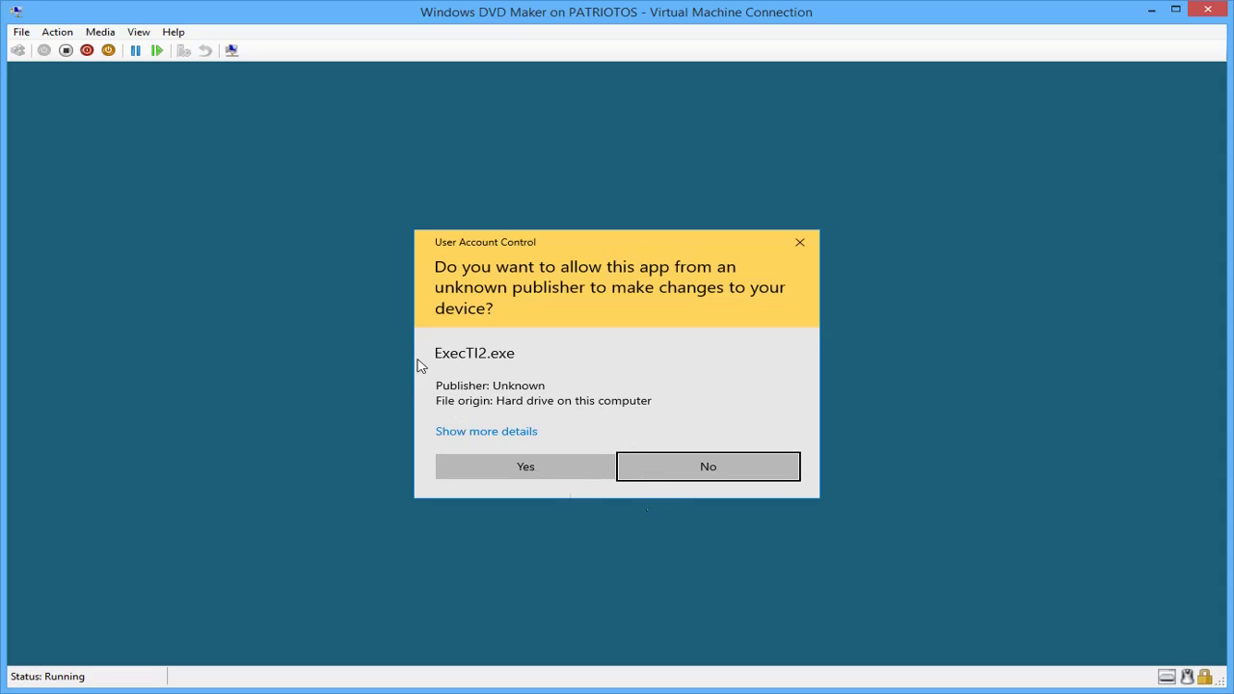
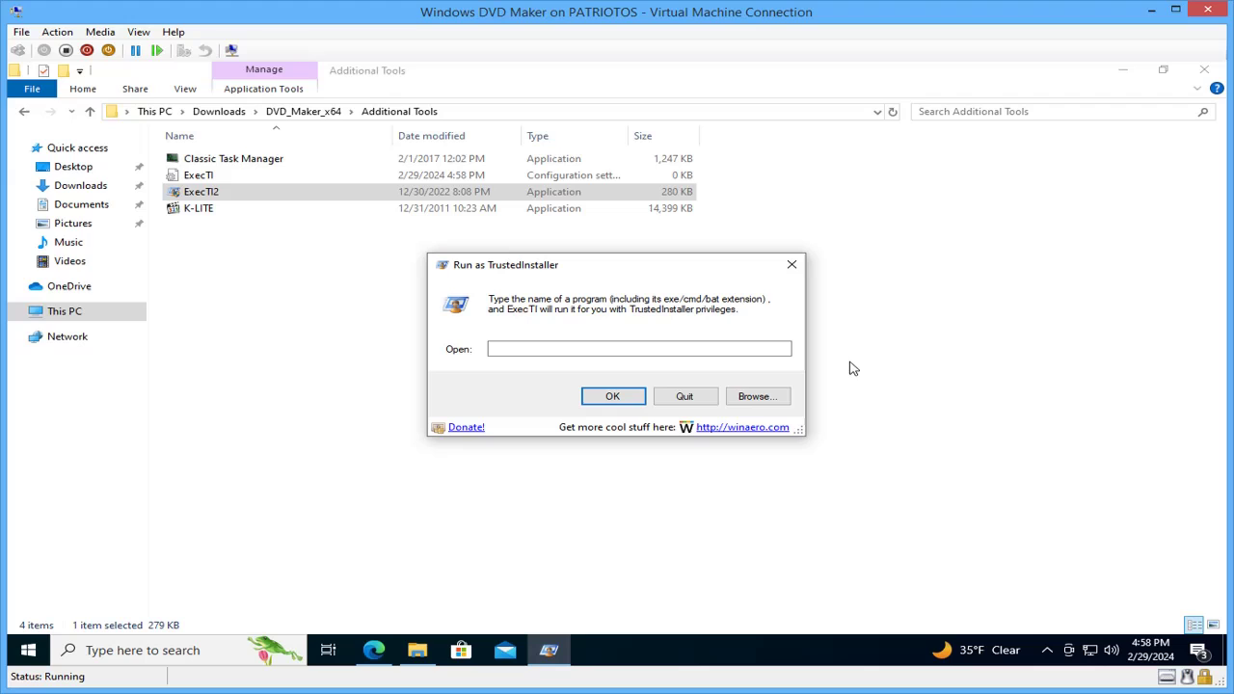
Load Install.bat from Downloads > DVD_Maker_x64 into ExecTI's run box
{"action": "left_click", "coordinate": [780, 401]}
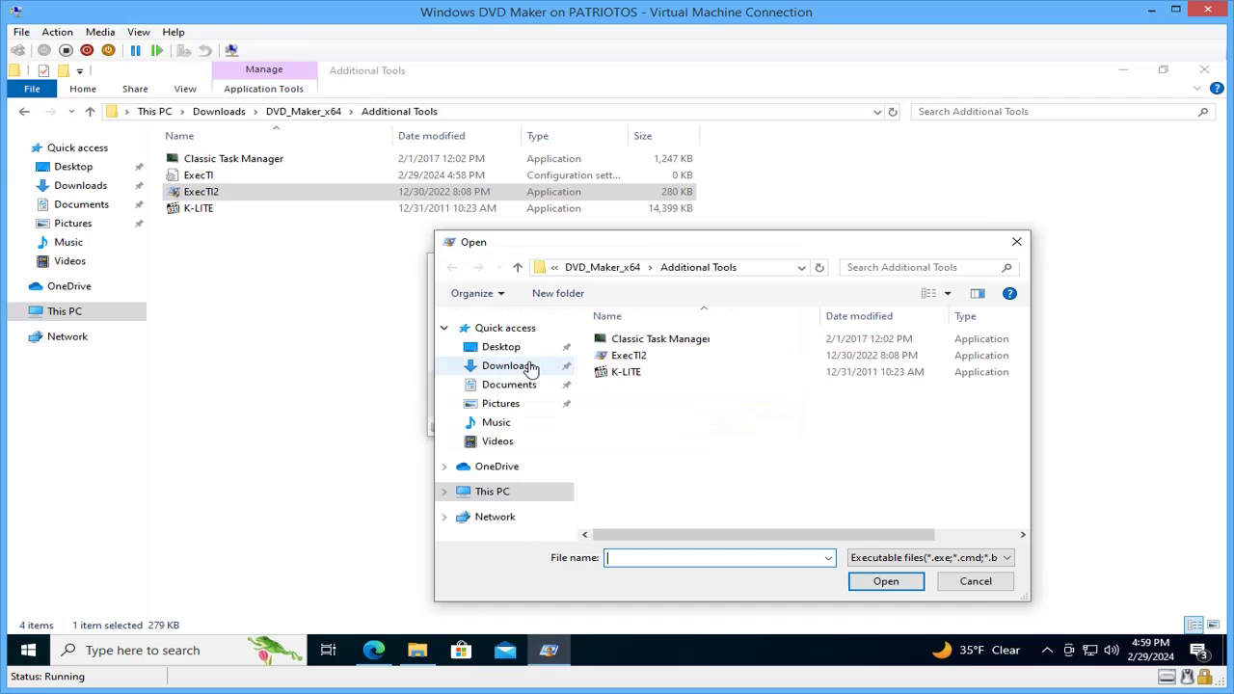
{"action": "left_click", "coordinate": [520, 366]}
{"action": "double_click", "coordinate": [699, 405]}
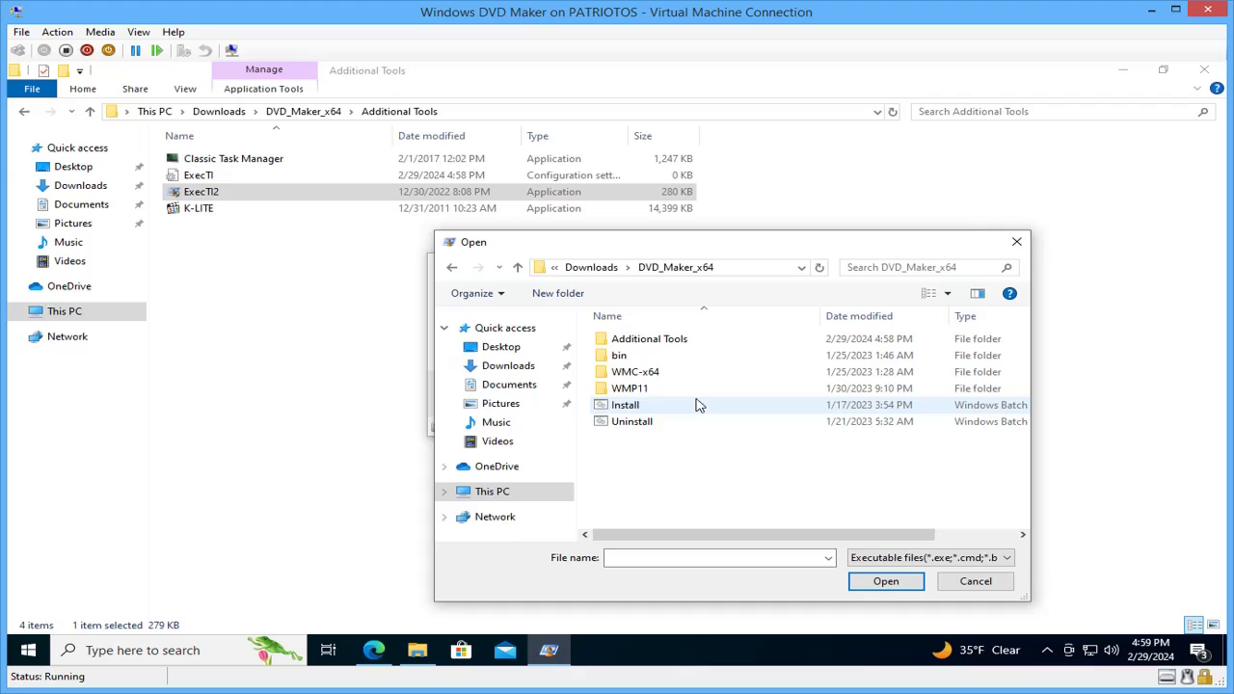
{"action": "left_click", "coordinate": [664, 407]}
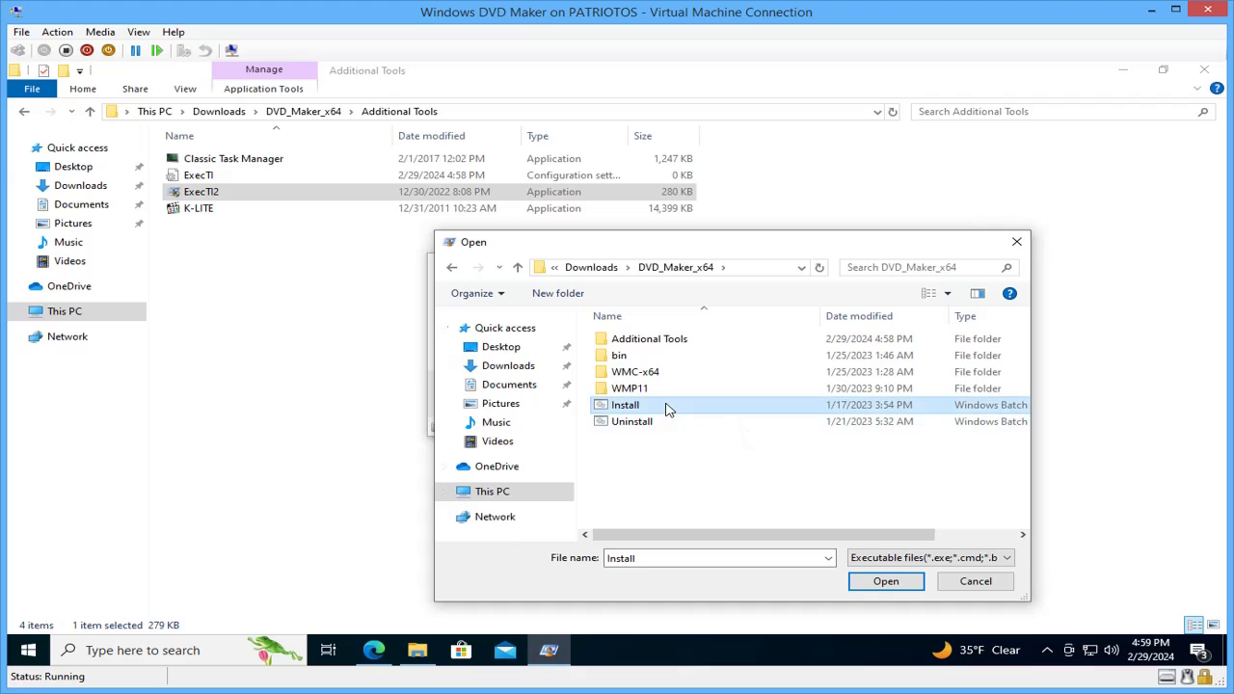
{"action": "left_click", "coordinate": [893, 584]}
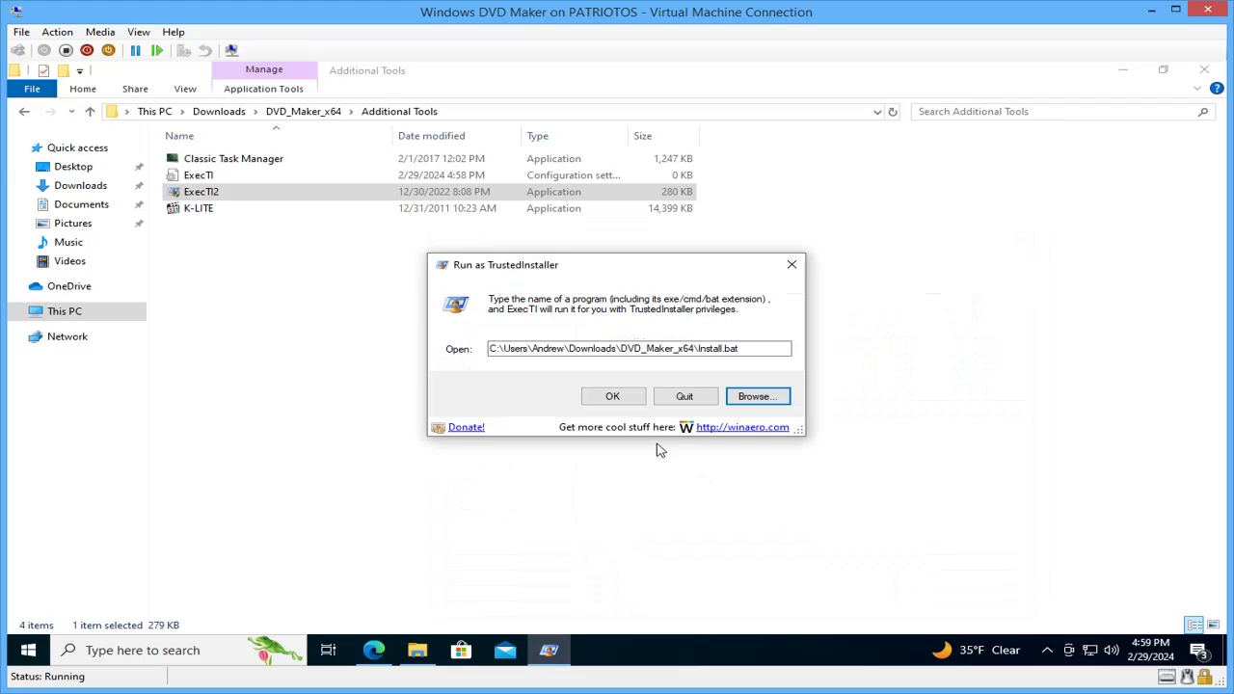
Run Install.bat as TrustedInstaller, let all 7 DVD Maker patching steps finish, then close the console
{"action": "left_click", "coordinate": [602, 403]}
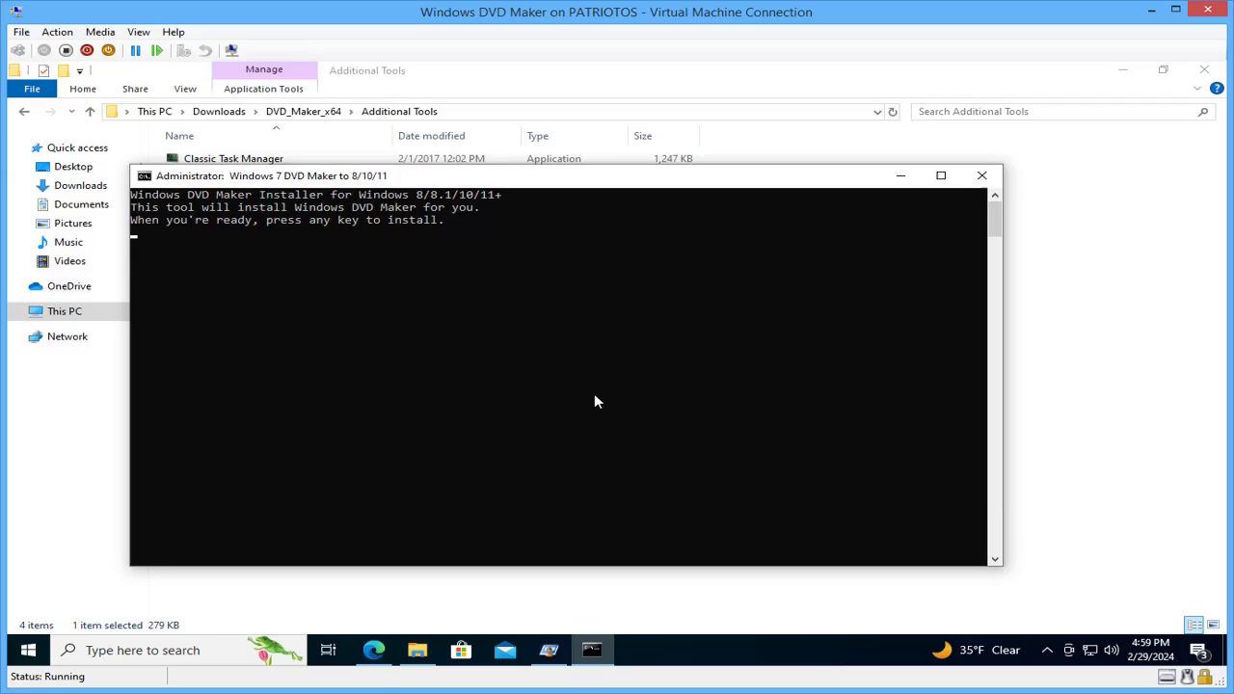
{"action": "key", "text": "Return"}
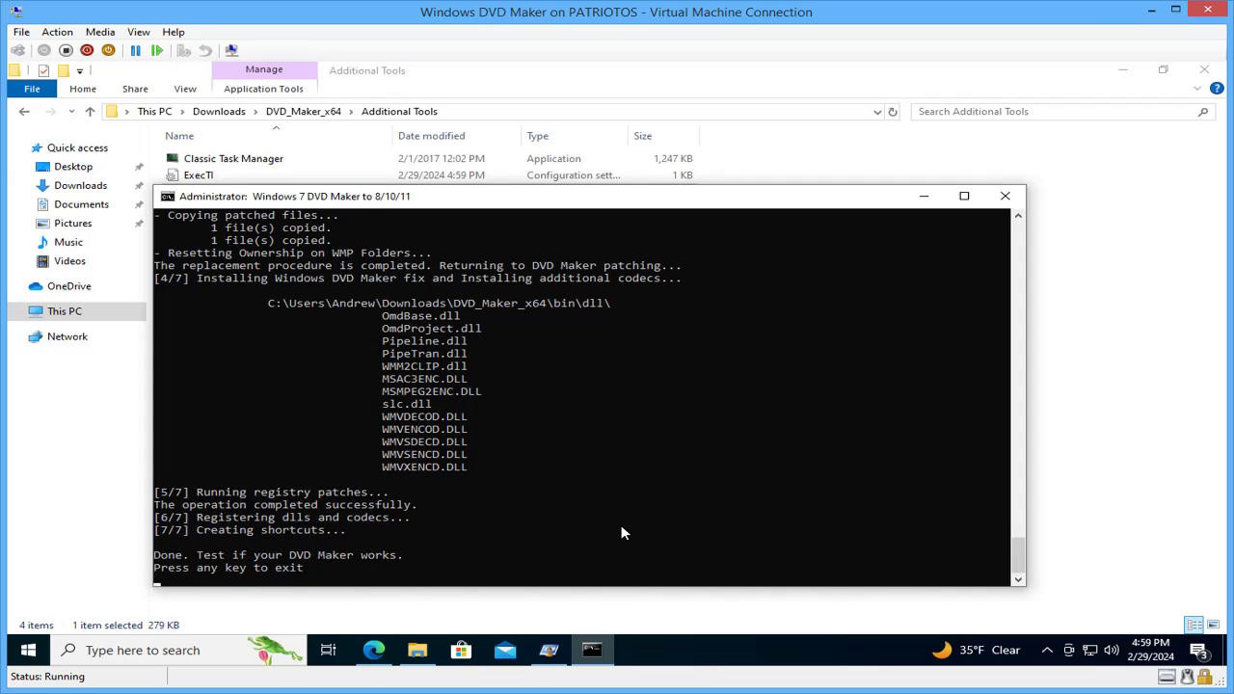
{"action": "key", "text": "Return"}
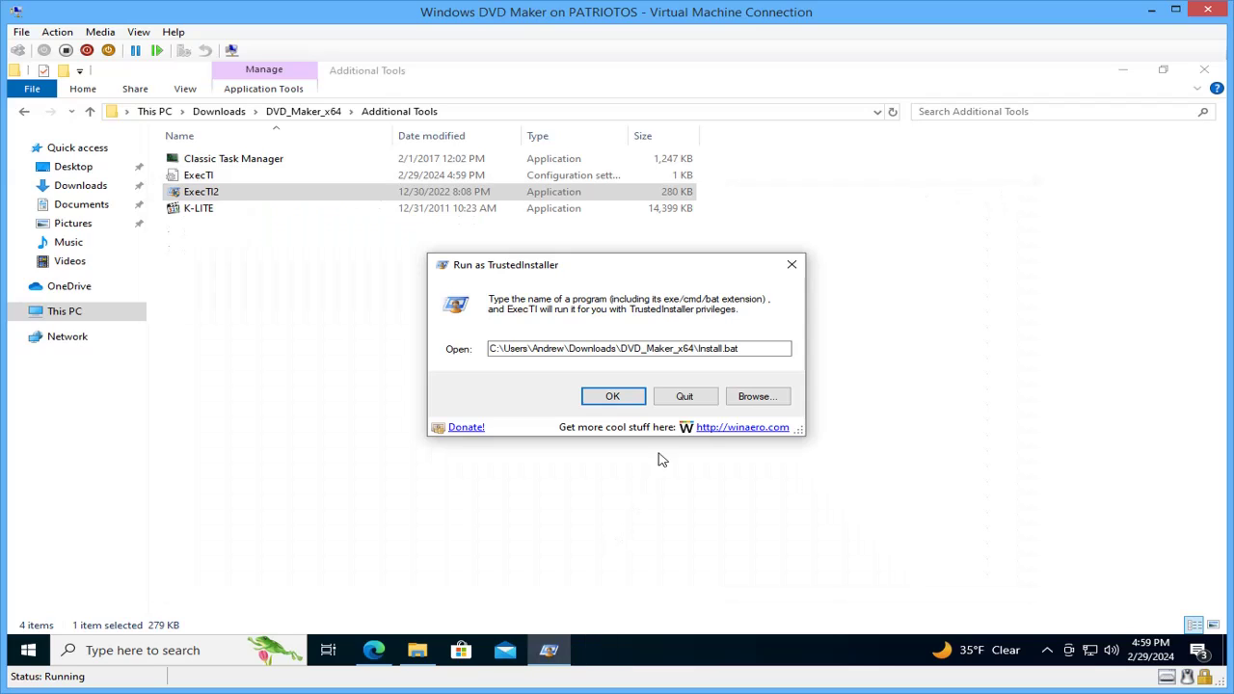
Quit the TrustedInstaller tool and open the WMP11 folder inside DVD_Maker_x64
{"action": "left_click", "coordinate": [683, 400]}
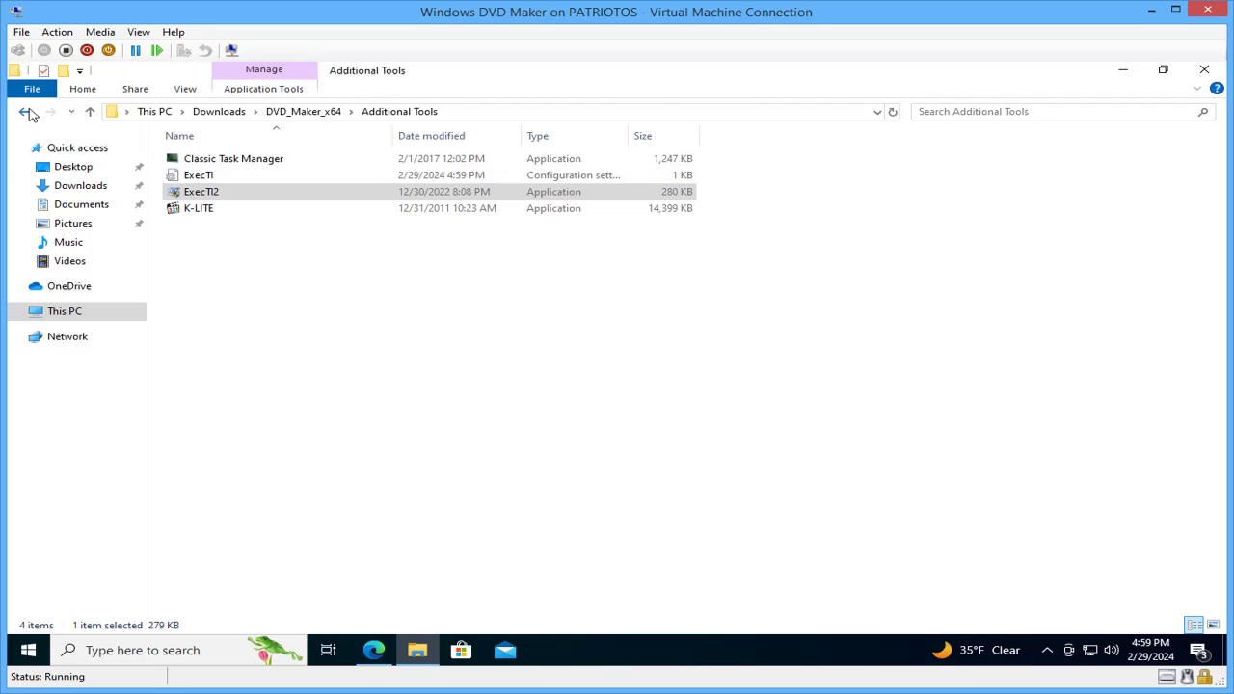
{"action": "left_click", "coordinate": [26, 113]}
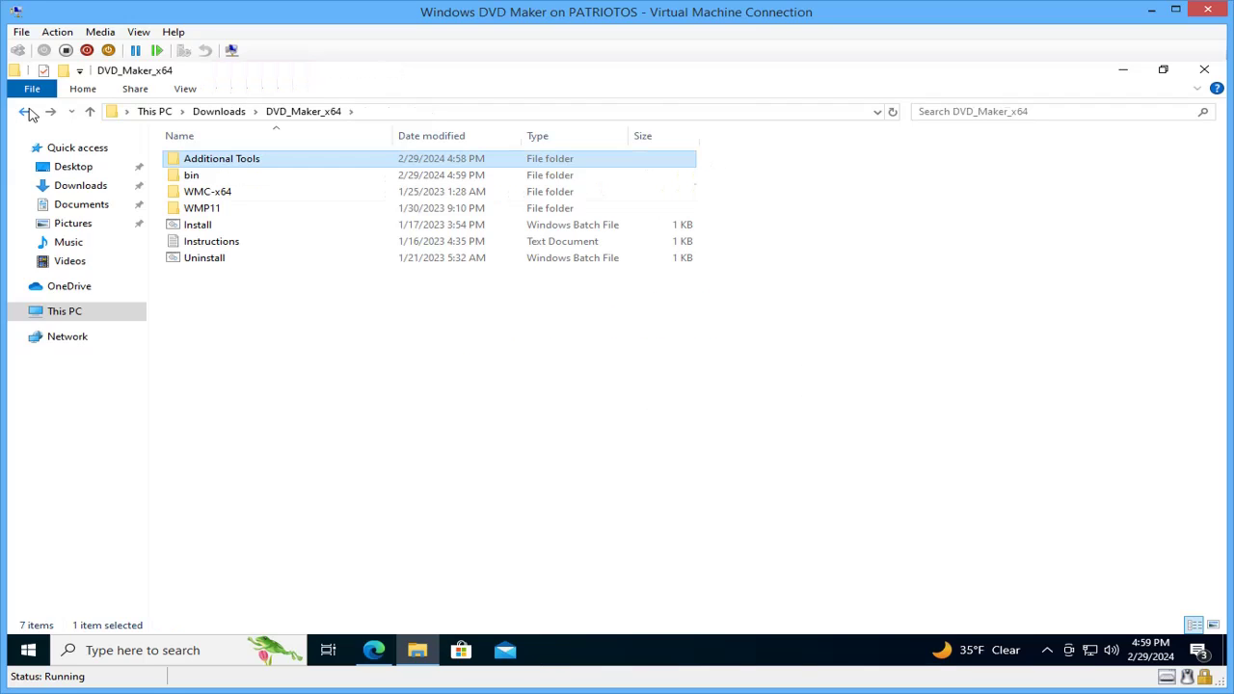
{"action": "left_click", "coordinate": [265, 211]}
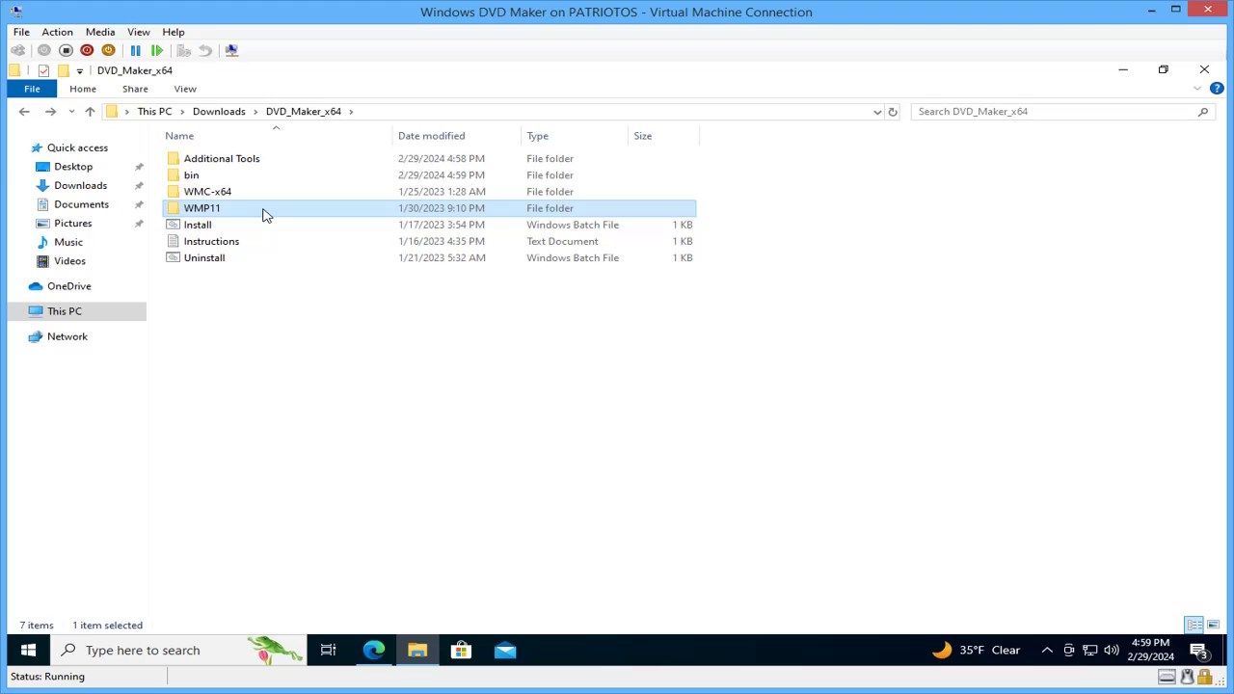
{"action": "double_click", "coordinate": [265, 212]}
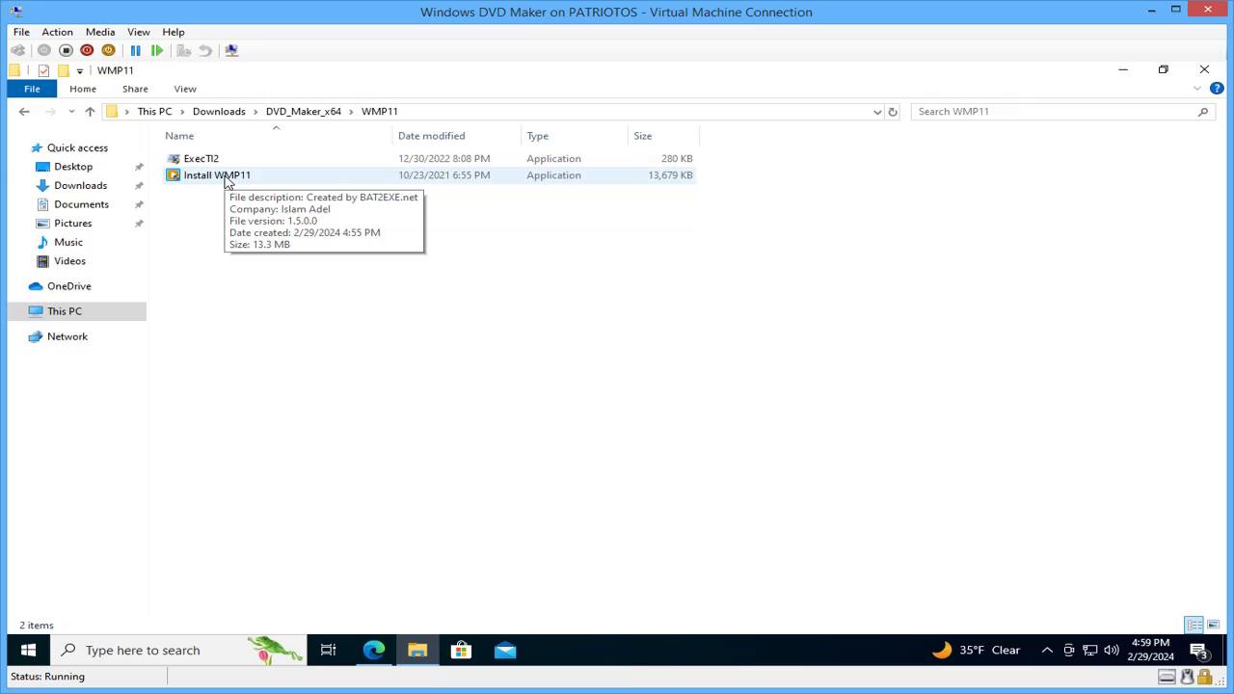
Launch ExecTI2 from the WMP11 folder
{"action": "left_click", "coordinate": [227, 180]}
{"action": "right_click", "coordinate": [226, 178]}
{"action": "left_click", "coordinate": [200, 159]}
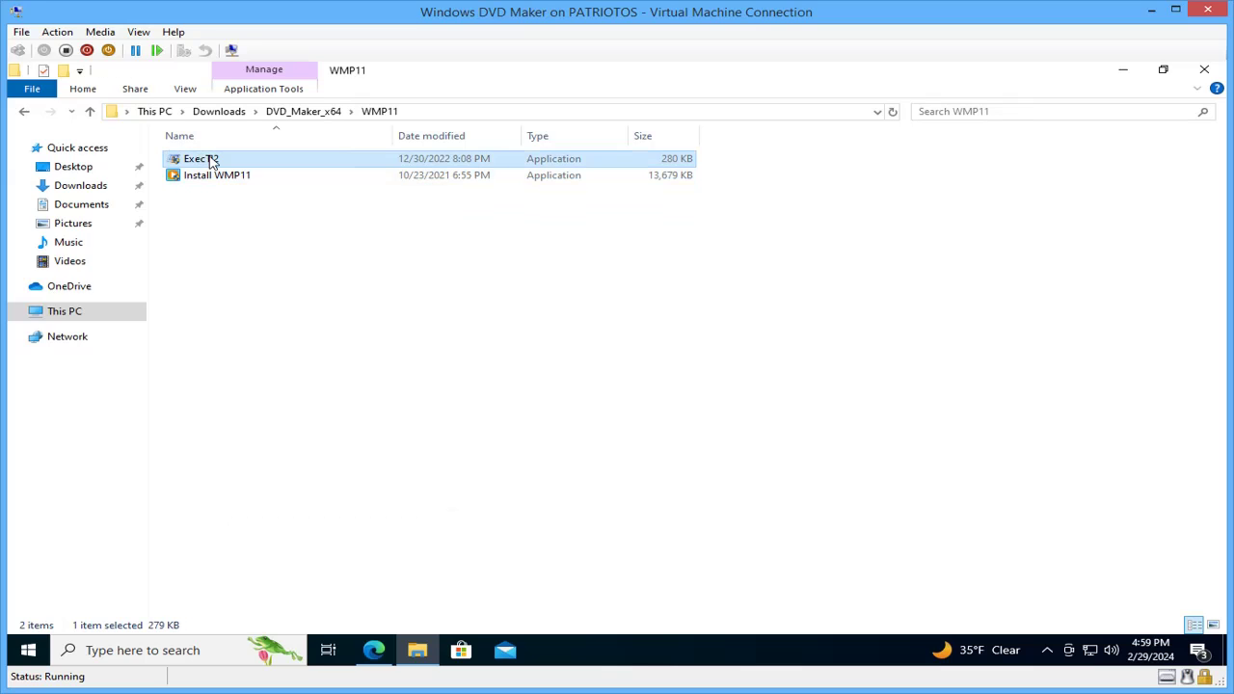
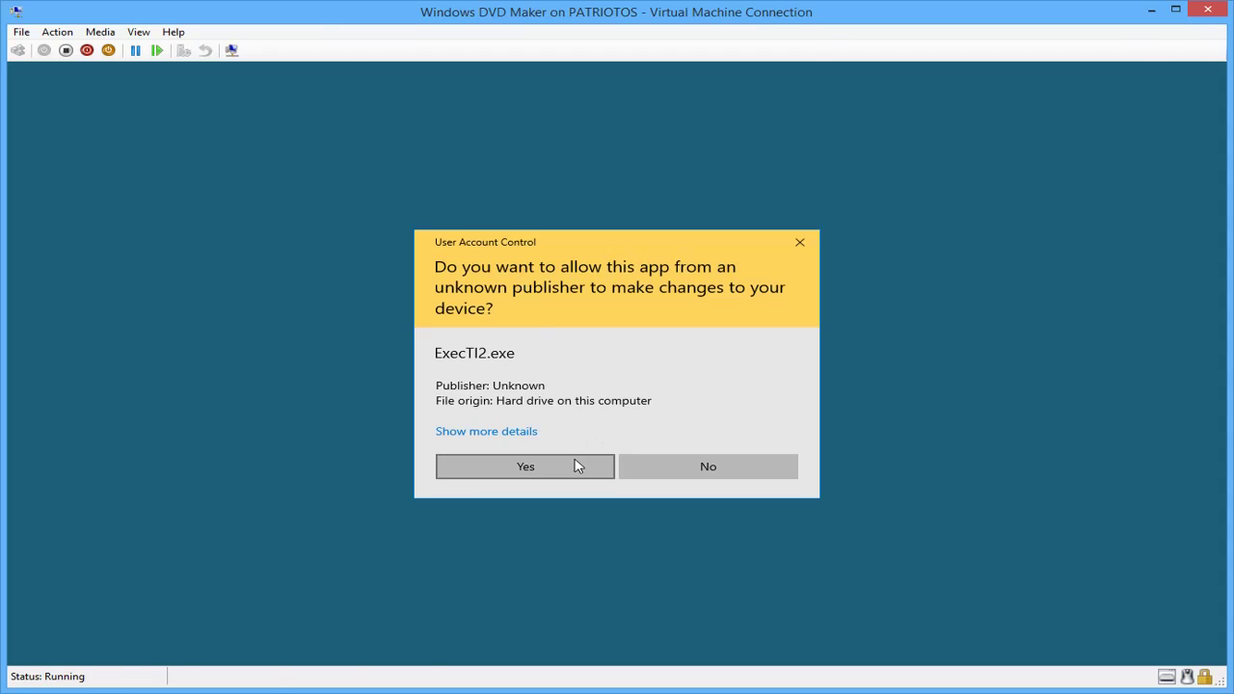
Approve ExecTI2's UAC prompt and browse to the Downloads\DVD_Maker_x64\WMP11 folder
{"action": "left_click", "coordinate": [576, 465]}
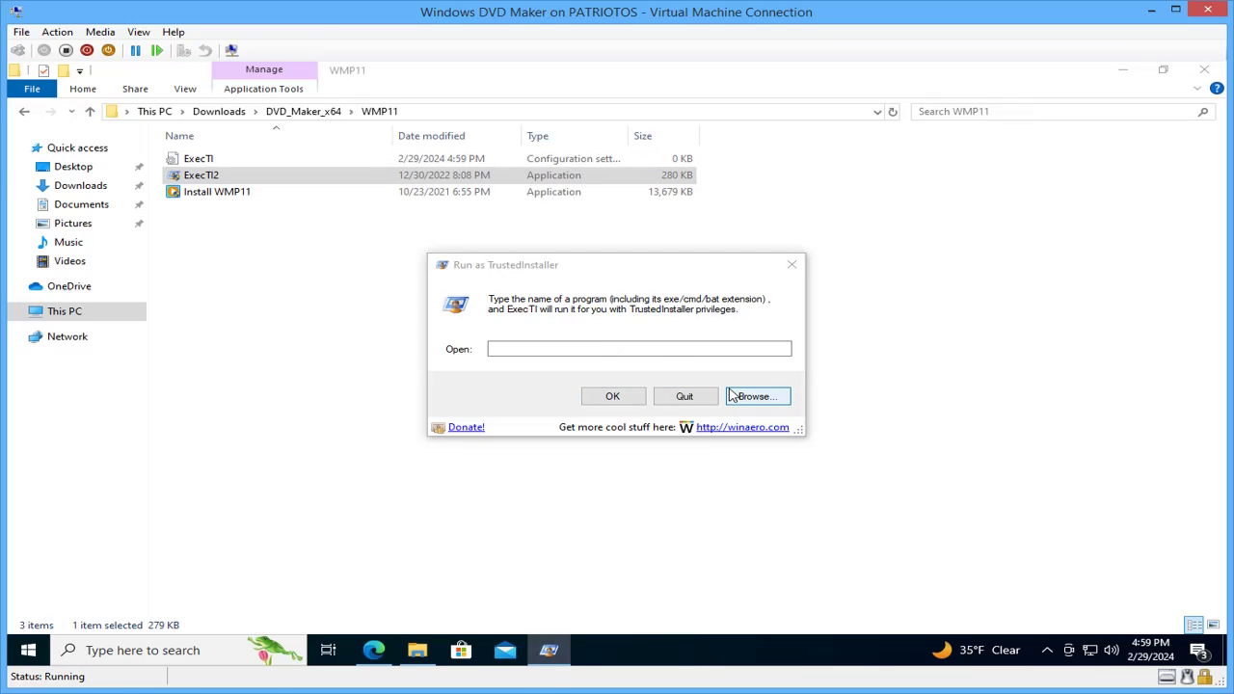
{"action": "left_click", "coordinate": [740, 396]}
{"action": "left_click", "coordinate": [508, 365]}
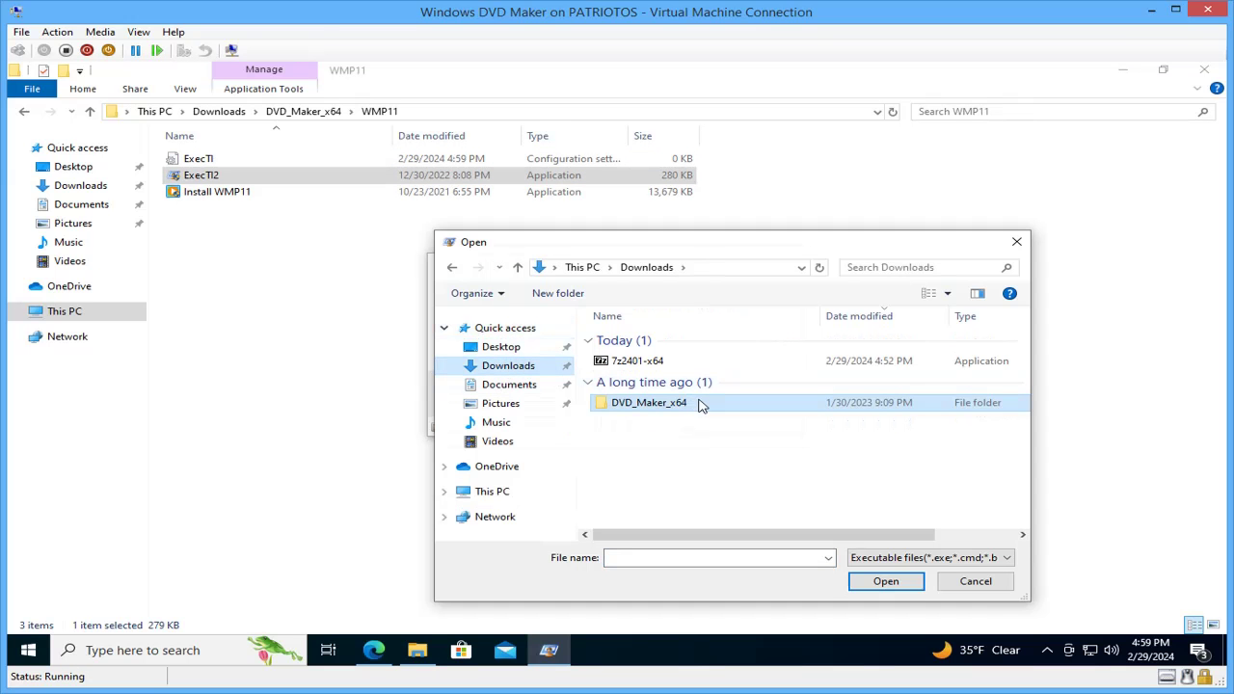
{"action": "double_click", "coordinate": [701, 403]}
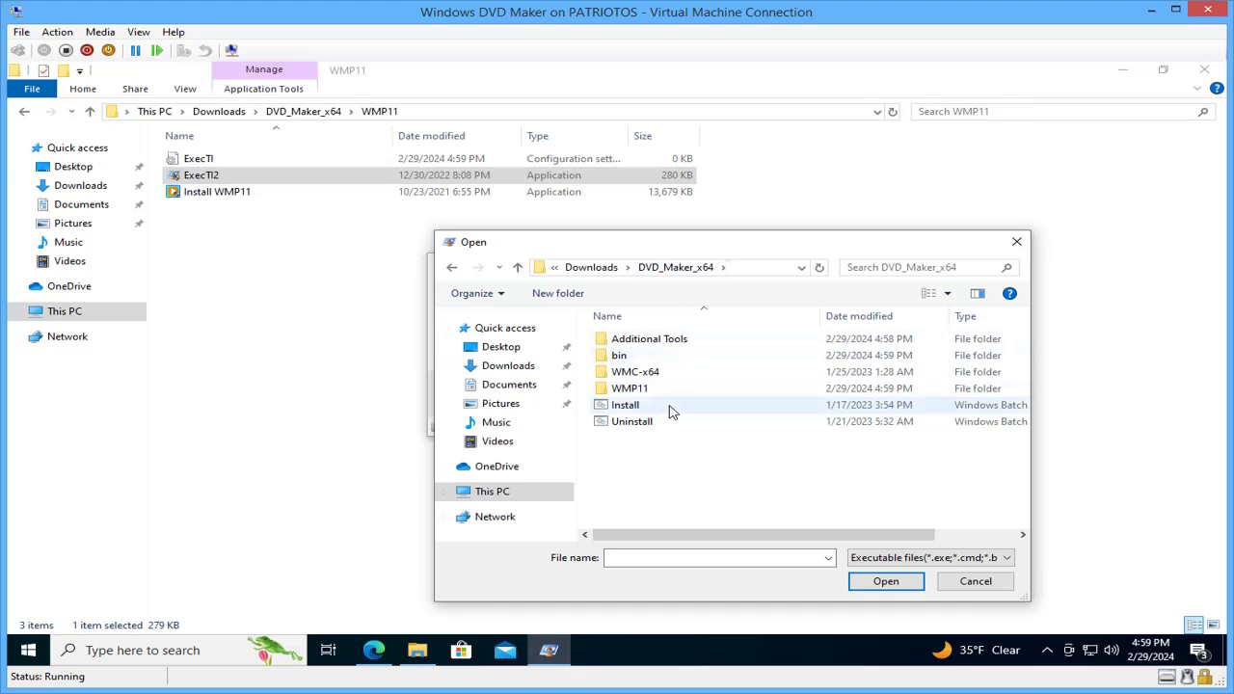
{"action": "left_click", "coordinate": [665, 389]}
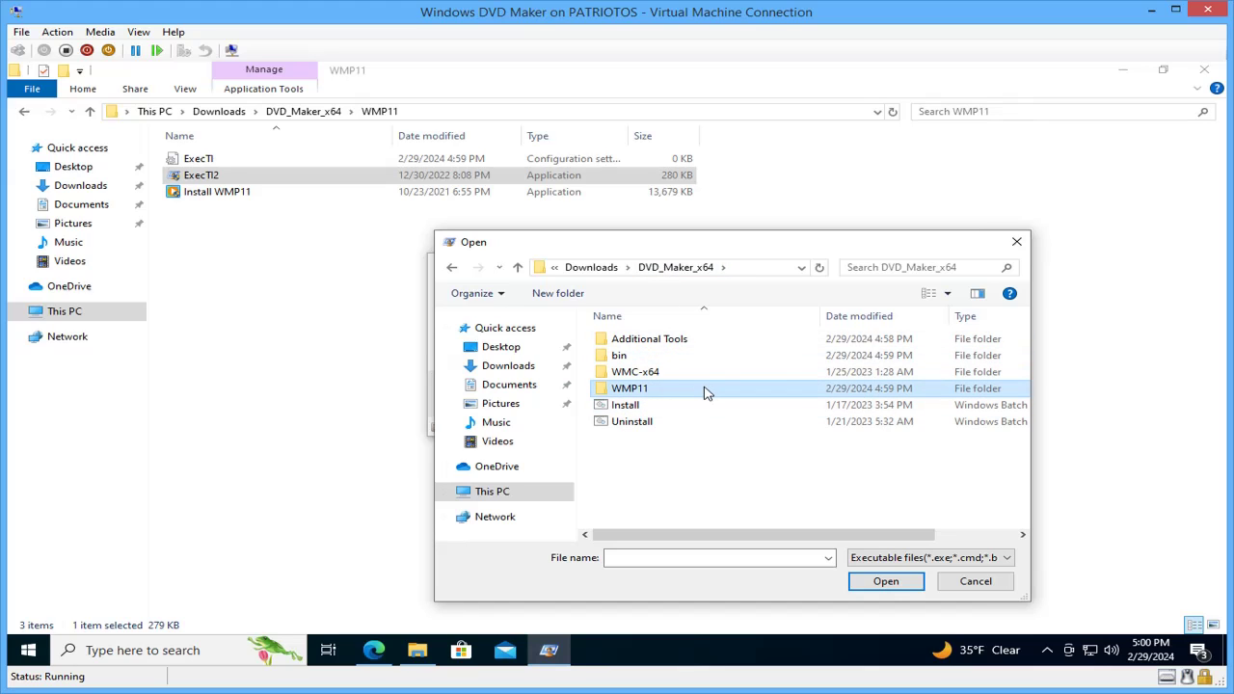
{"action": "double_click", "coordinate": [704, 389]}
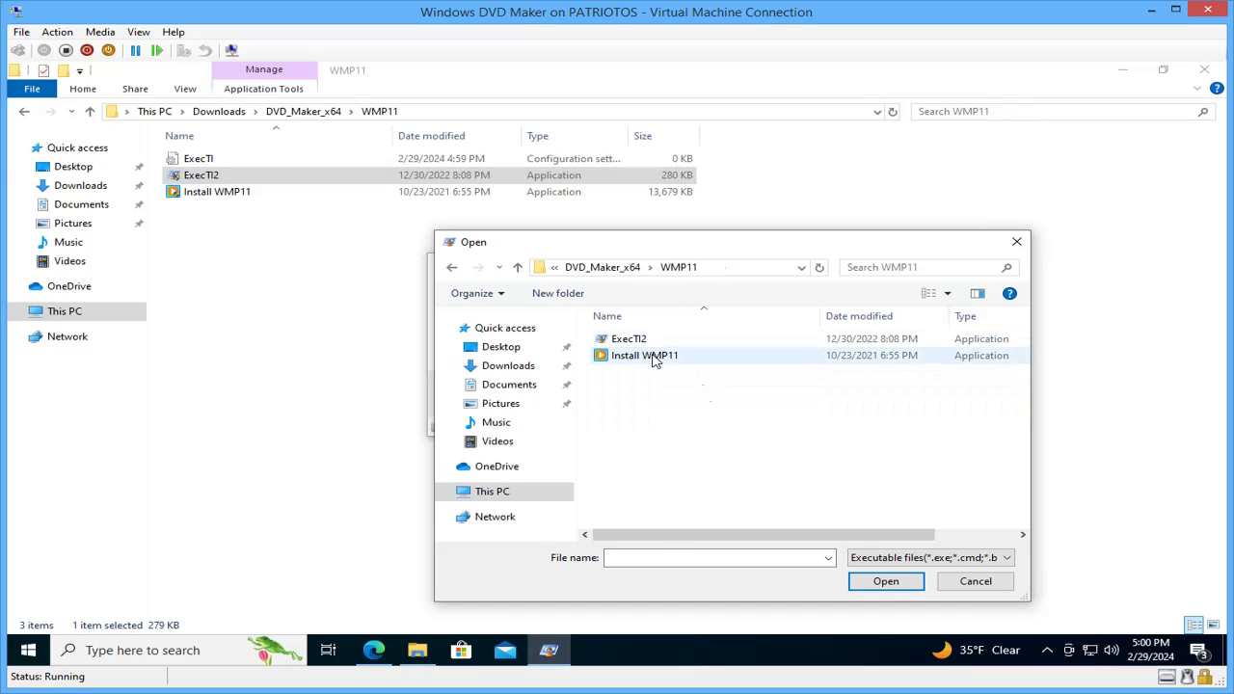
Choose Install WMP11 as the program and run it with TrustedInstaller privileges
{"action": "left_click", "coordinate": [656, 355]}
{"action": "left_click", "coordinate": [886, 581]}
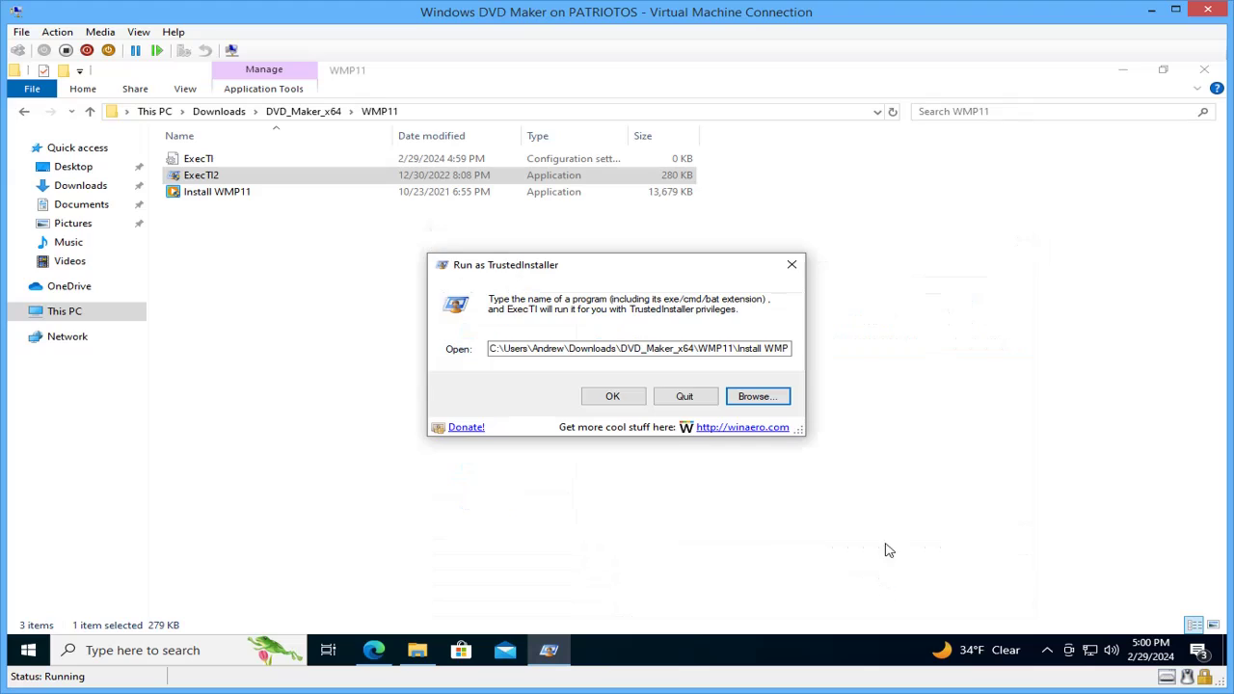
{"action": "left_click", "coordinate": [620, 396]}
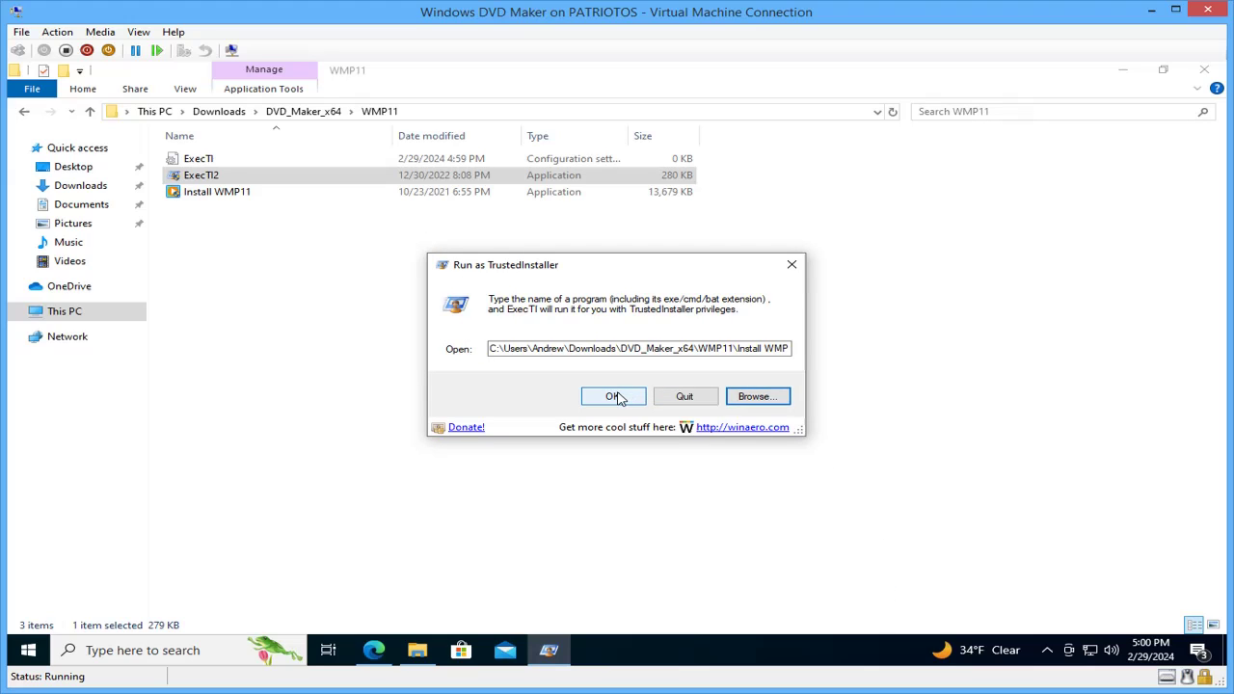
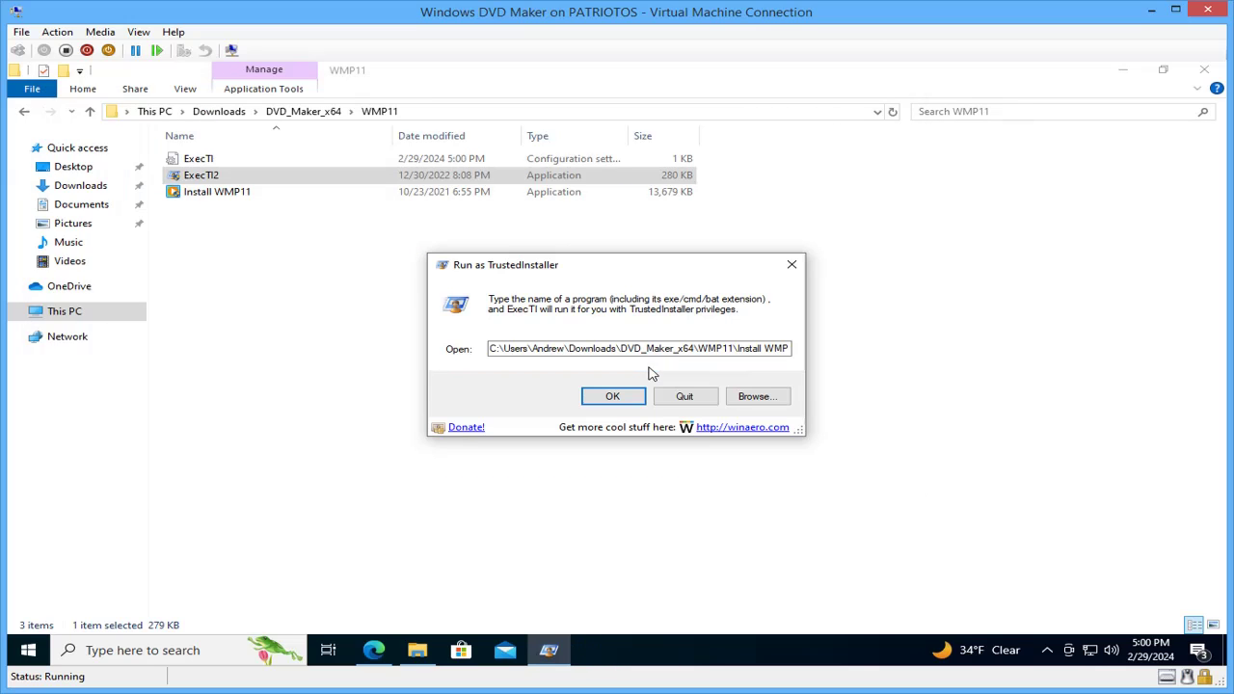
Quit the Run as TrustedInstaller prompt so the WMP11 folder with ExecTI and Install WMP11 shows
{"action": "left_click", "coordinate": [703, 407]}
{"action": "left_click", "coordinate": [685, 400]}
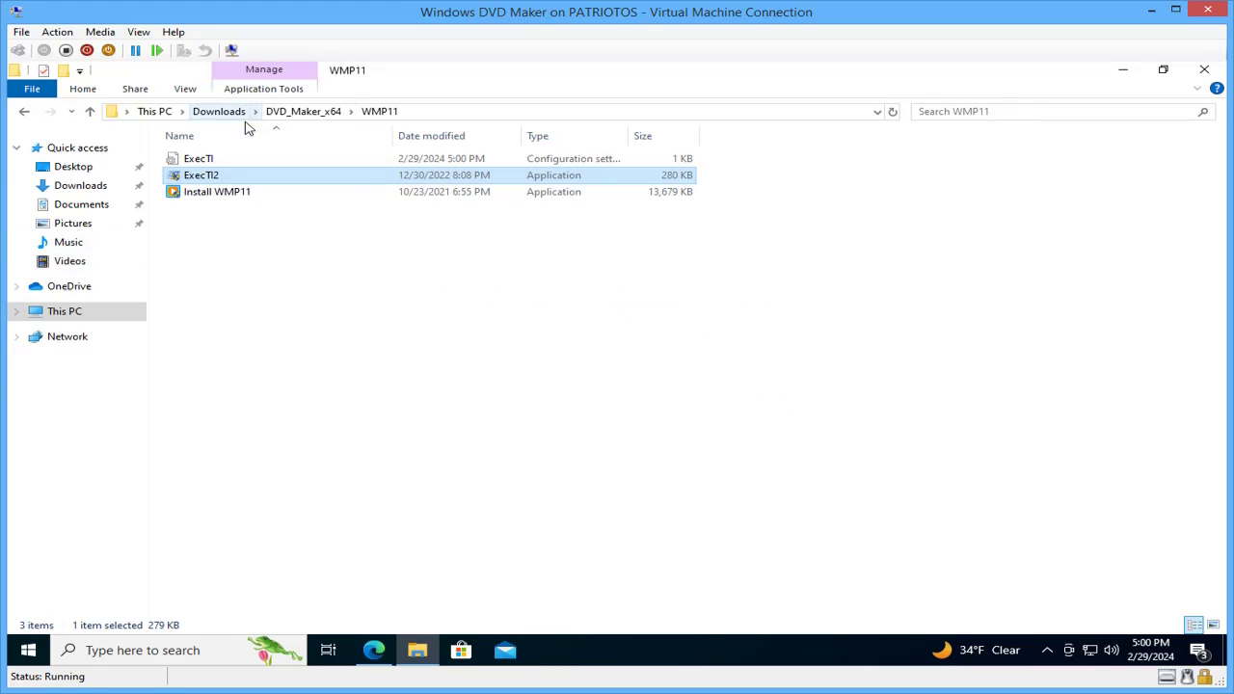
Launch Windows Media Player from the Windows Accessories group in the Start menu
{"action": "left_click", "coordinate": [29, 651]}
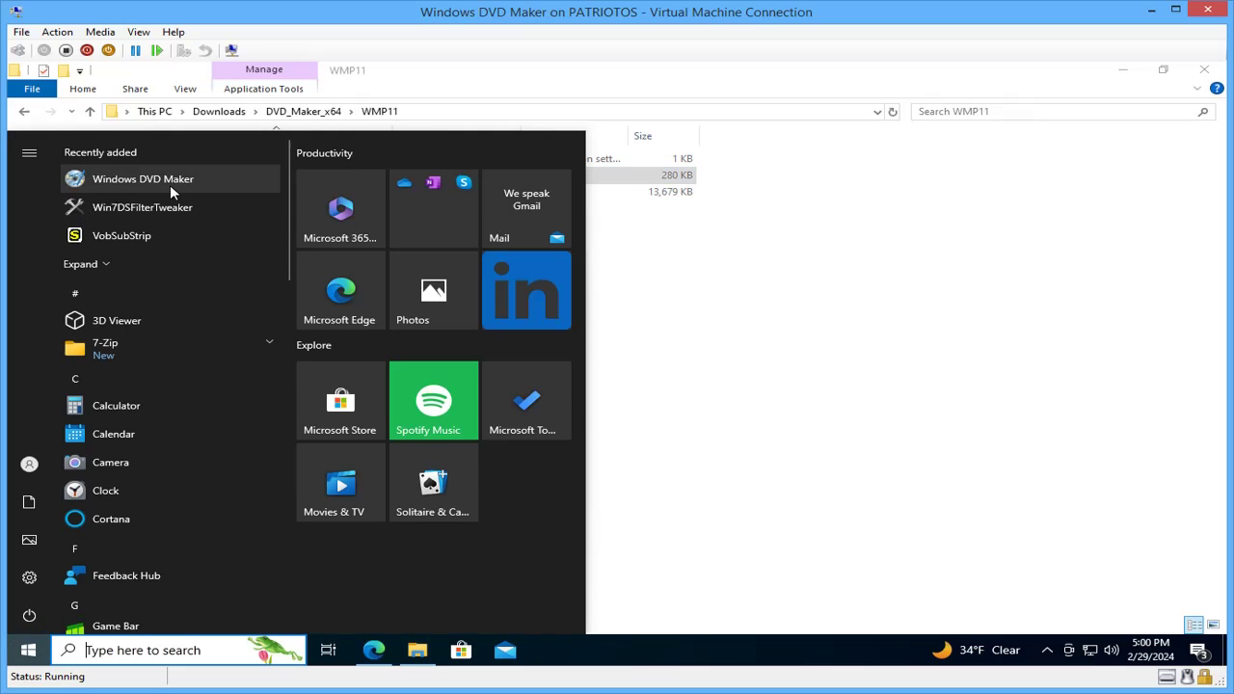
{"action": "scroll", "coordinate": [204, 249], "scroll_direction": "down", "scroll_amount": 15}
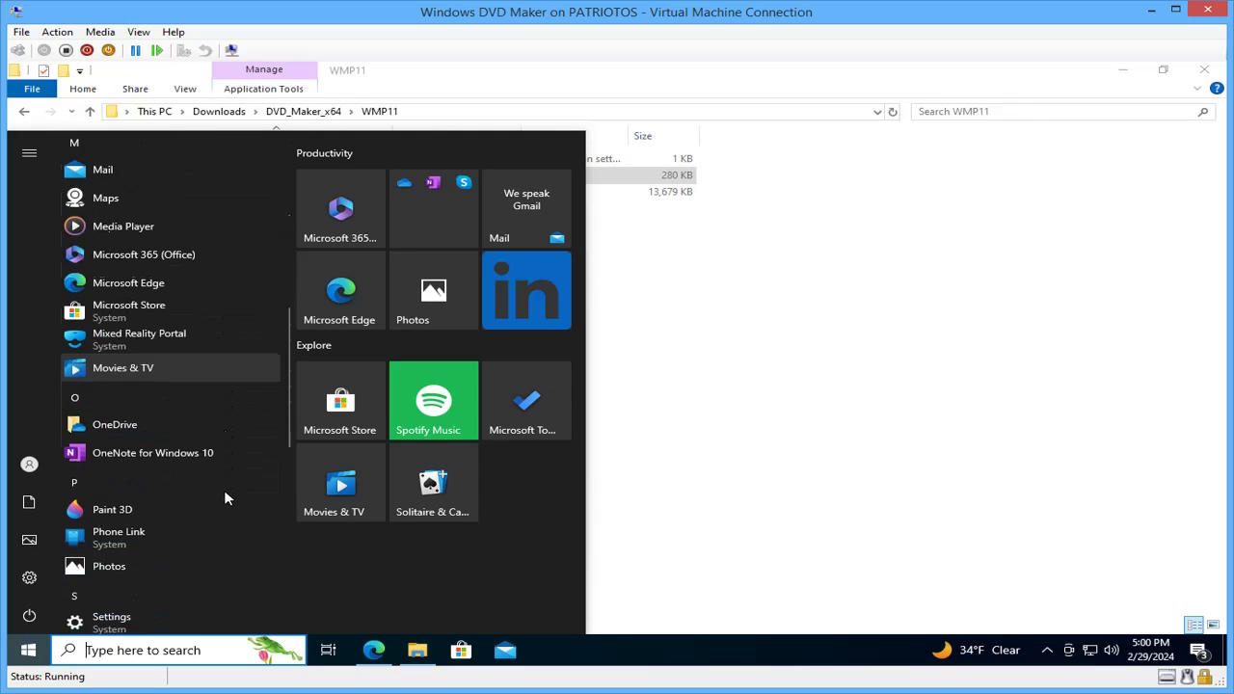
{"action": "scroll", "coordinate": [224, 507], "scroll_direction": "down", "scroll_amount": 2}
{"action": "left_click", "coordinate": [172, 333]}
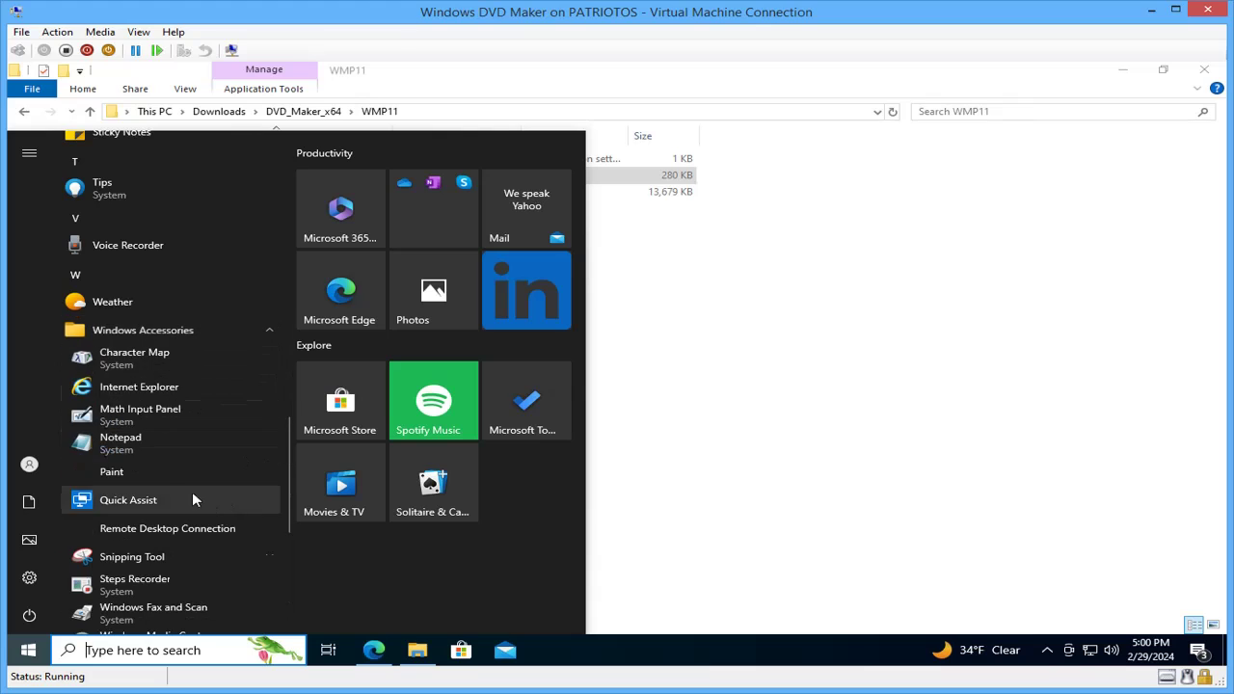
{"action": "scroll", "coordinate": [208, 535], "scroll_direction": "down", "scroll_amount": 1}
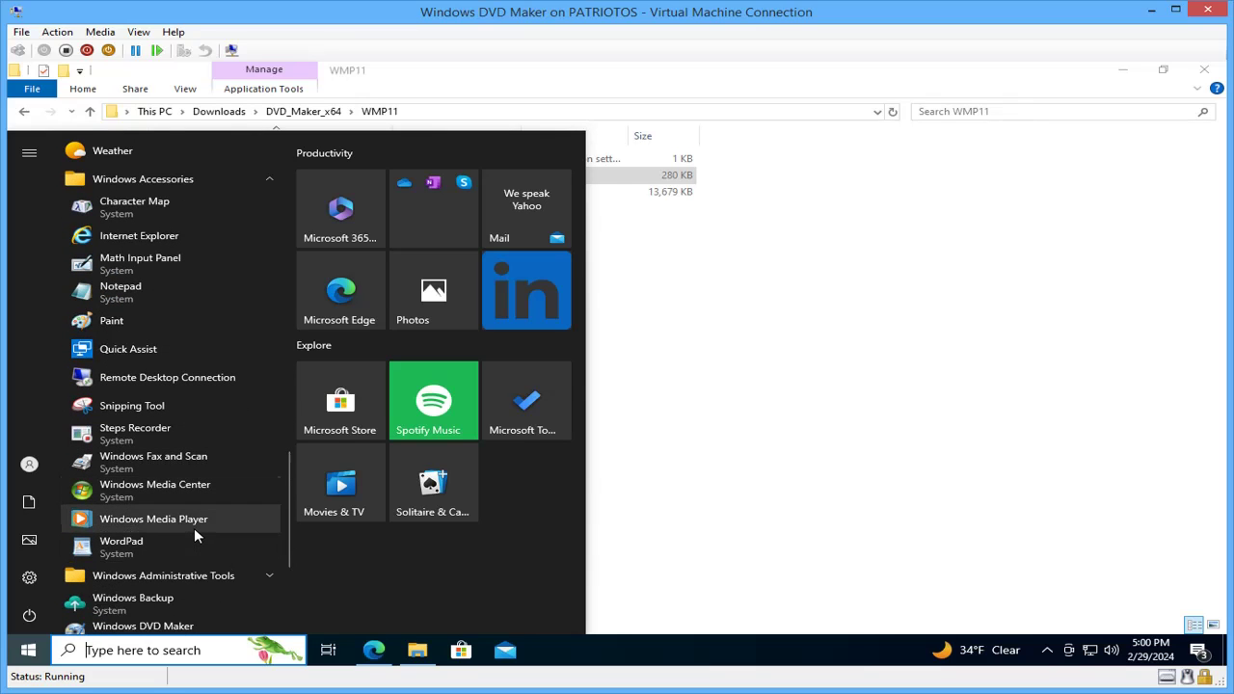
{"action": "left_click", "coordinate": [194, 527]}
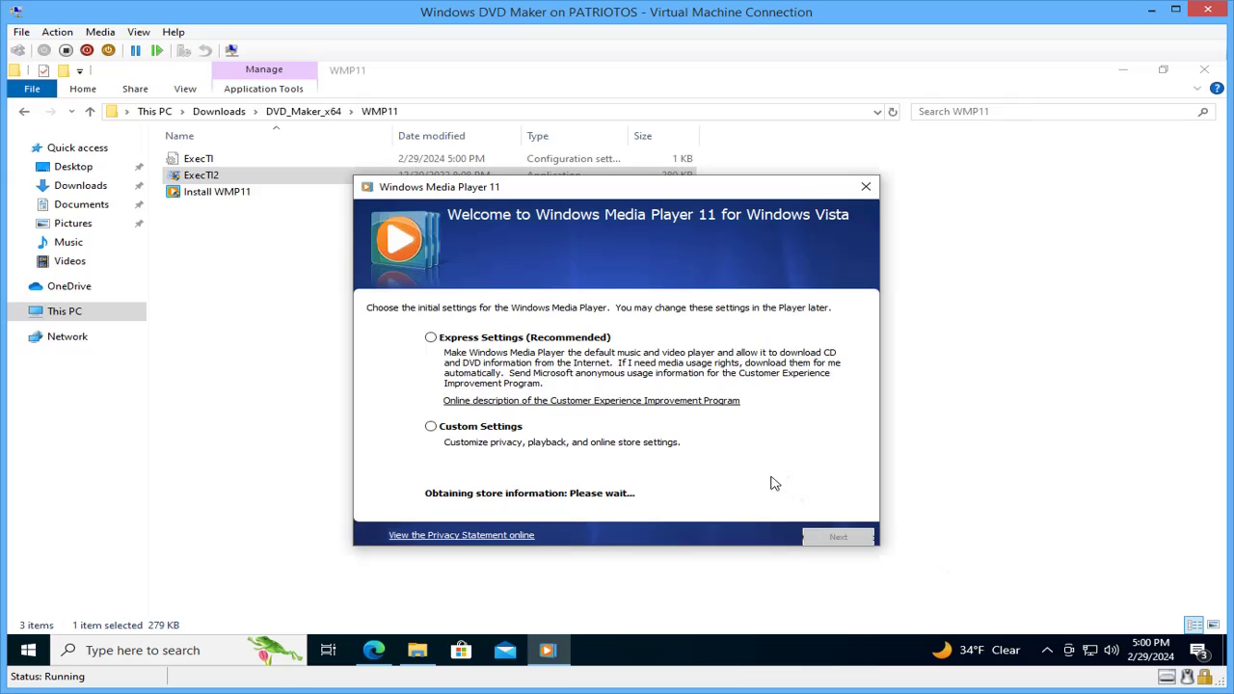
Finish Media Player's setup with Express Settings, then launch and close Windows DVD Player
{"action": "left_click", "coordinate": [607, 340]}
{"action": "left_click", "coordinate": [837, 537]}
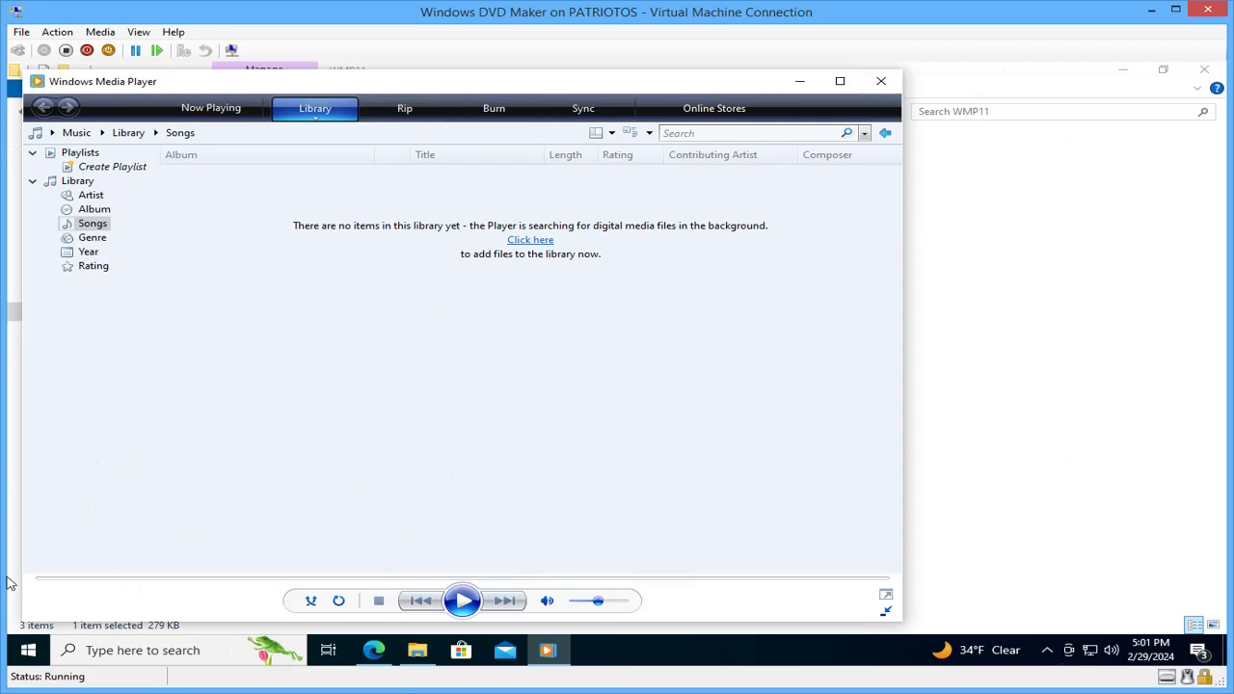
{"action": "left_click", "coordinate": [28, 650]}
{"action": "scroll", "coordinate": [146, 527], "scroll_direction": "down", "scroll_amount": 15}
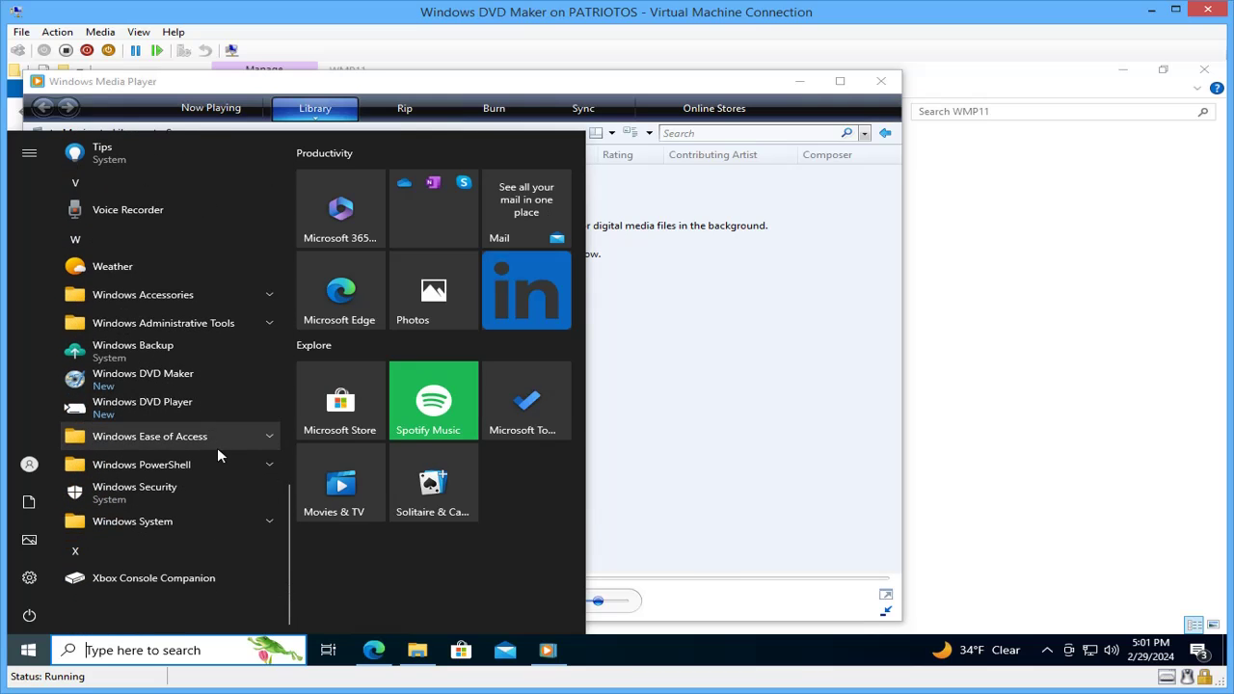
{"action": "left_click", "coordinate": [161, 420]}
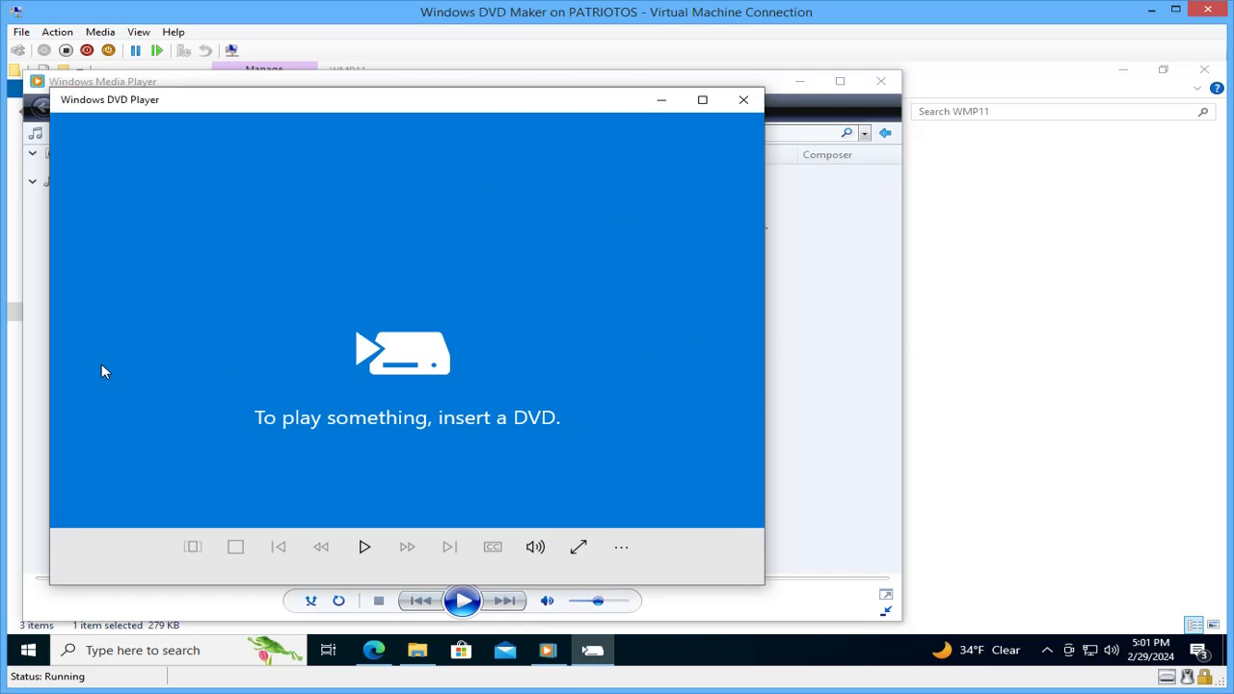
{"action": "left_click", "coordinate": [744, 100]}
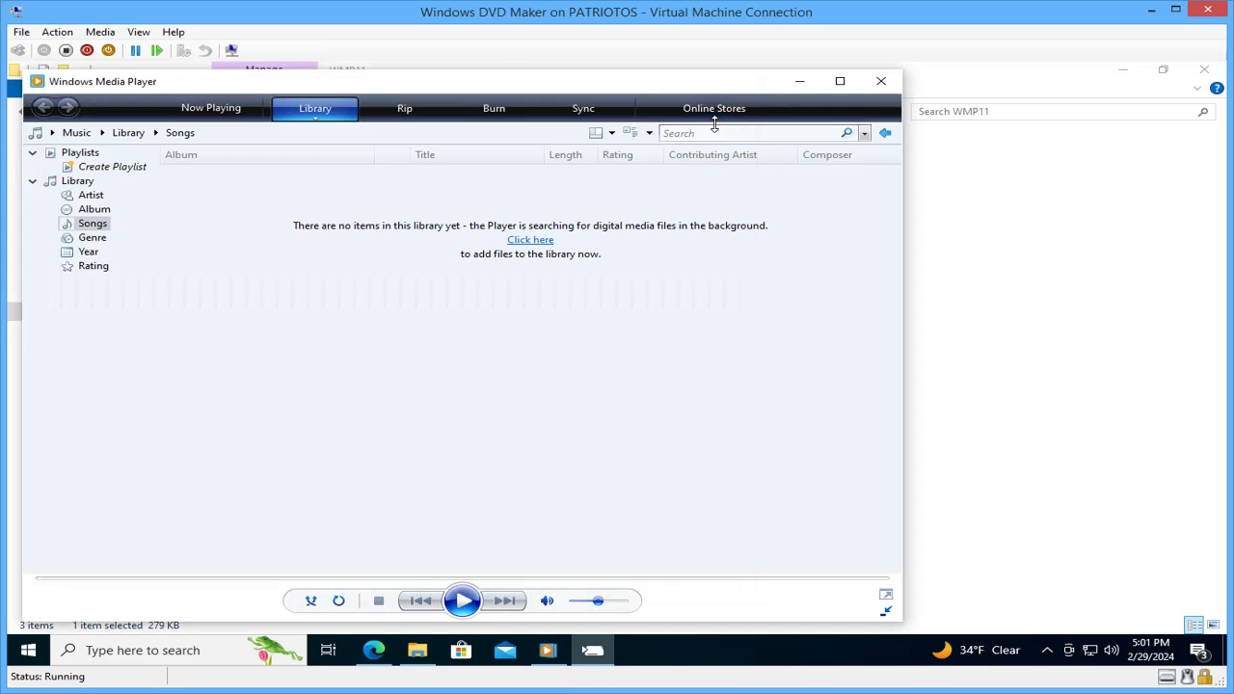
{"action": "left_click", "coordinate": [28, 649]}
Launch Windows DVD Maker and add the Desktop Screenshot picture as a one-picture slide show
{"action": "left_click", "coordinate": [135, 175]}
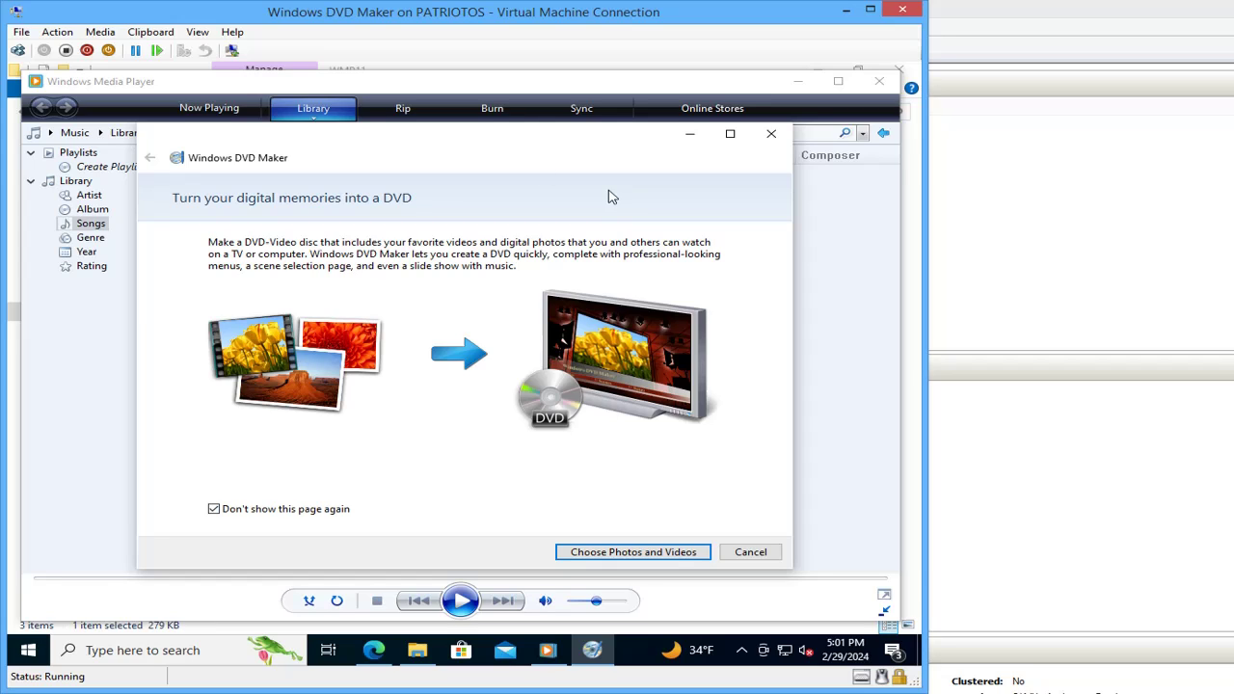
{"action": "left_click", "coordinate": [700, 559]}
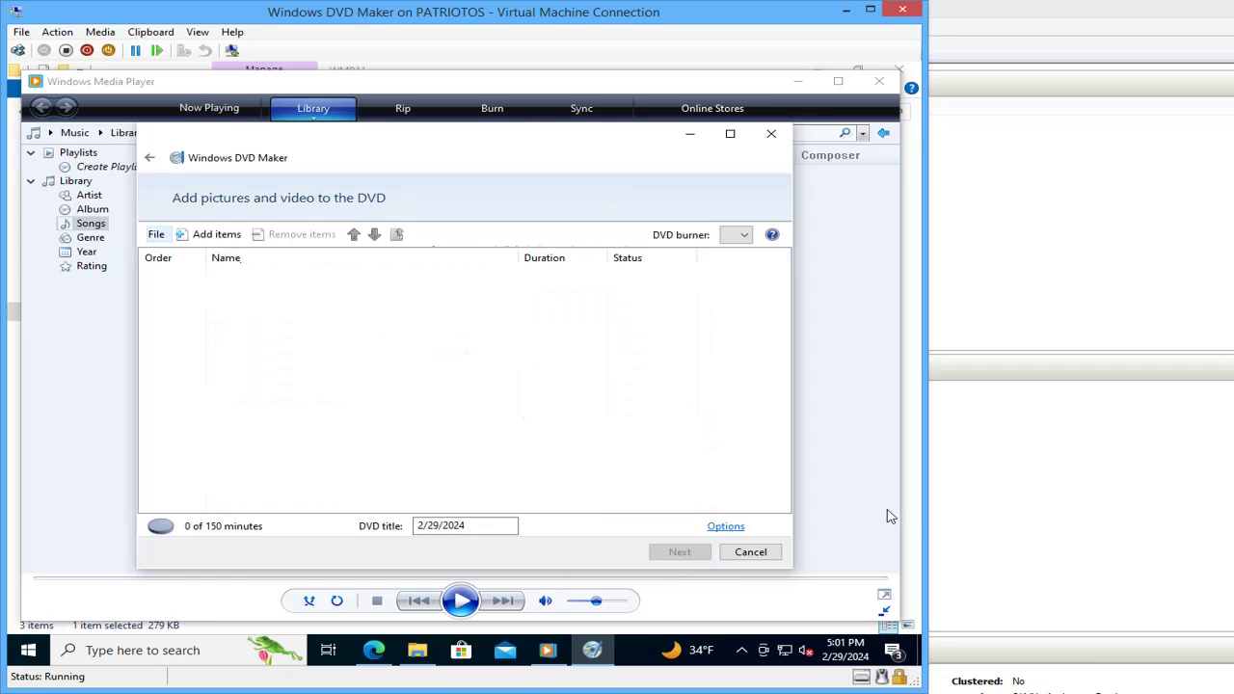
{"action": "left_click", "coordinate": [226, 239]}
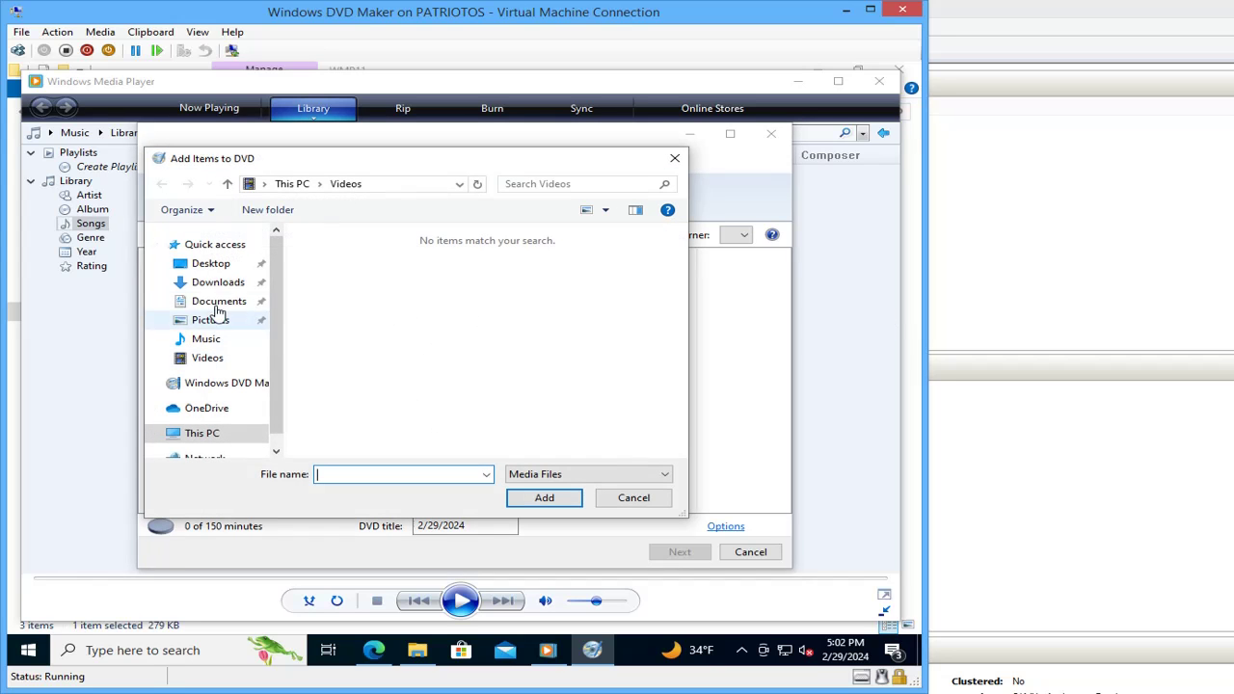
{"action": "left_click", "coordinate": [214, 264]}
{"action": "double_click", "coordinate": [357, 294]}
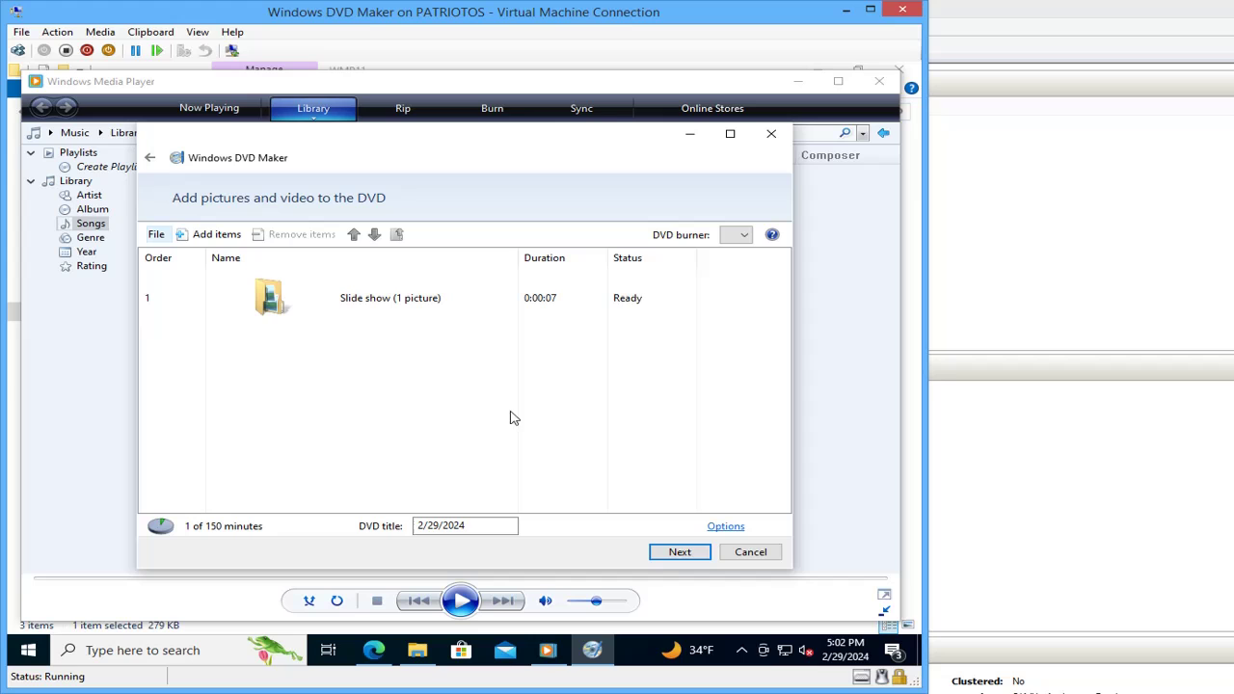
Move to the burn stage and apply the Layers menu style after trying Video Wall and Vintage
{"action": "left_click", "coordinate": [680, 551]}
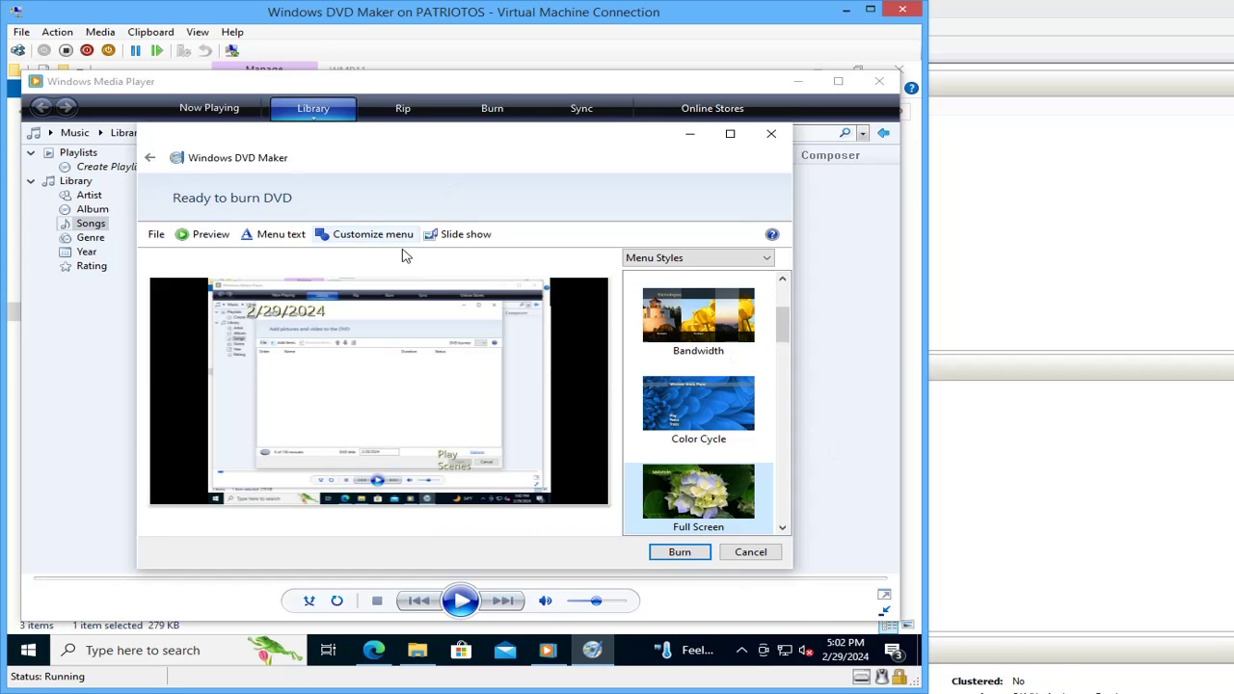
{"action": "scroll", "coordinate": [674, 387], "scroll_direction": "down", "scroll_amount": 8}
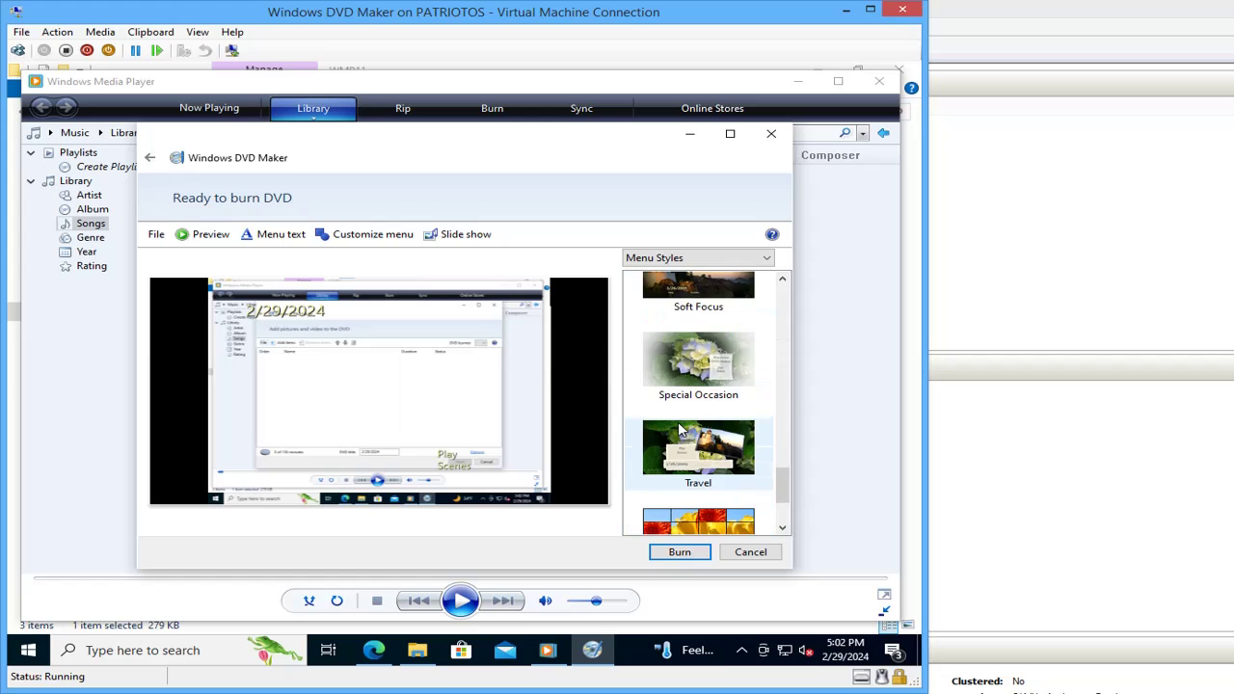
{"action": "left_click", "coordinate": [683, 411]}
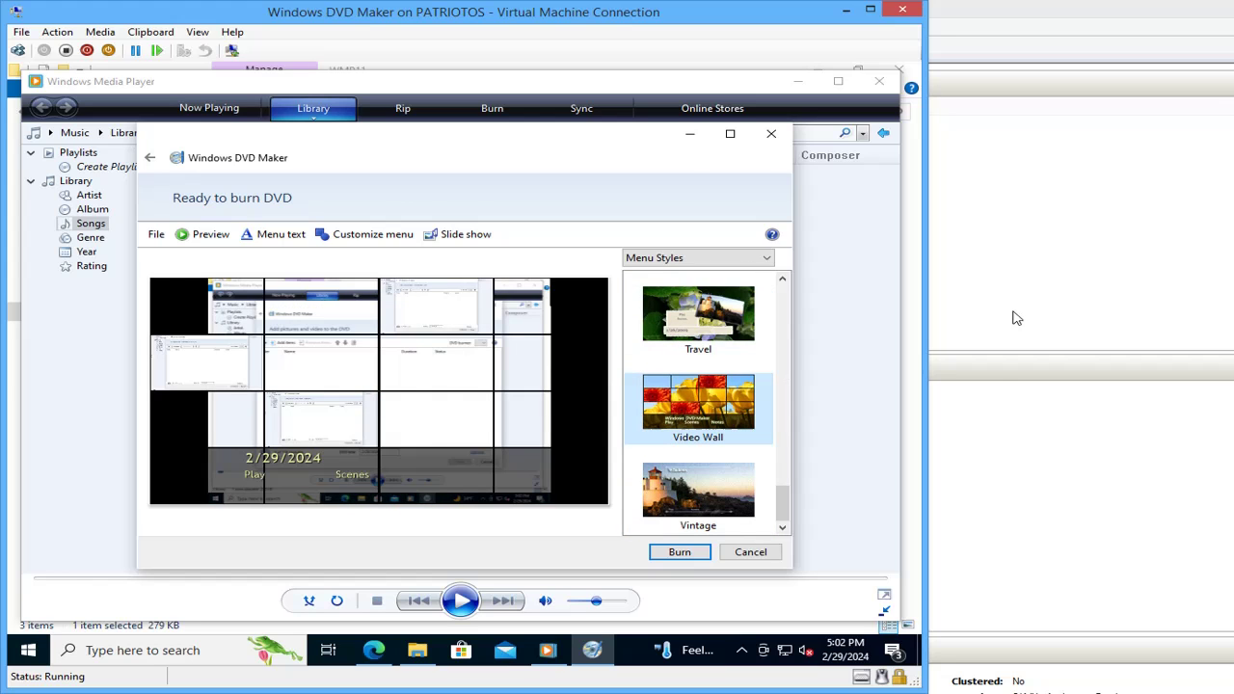
{"action": "left_click", "coordinate": [698, 490]}
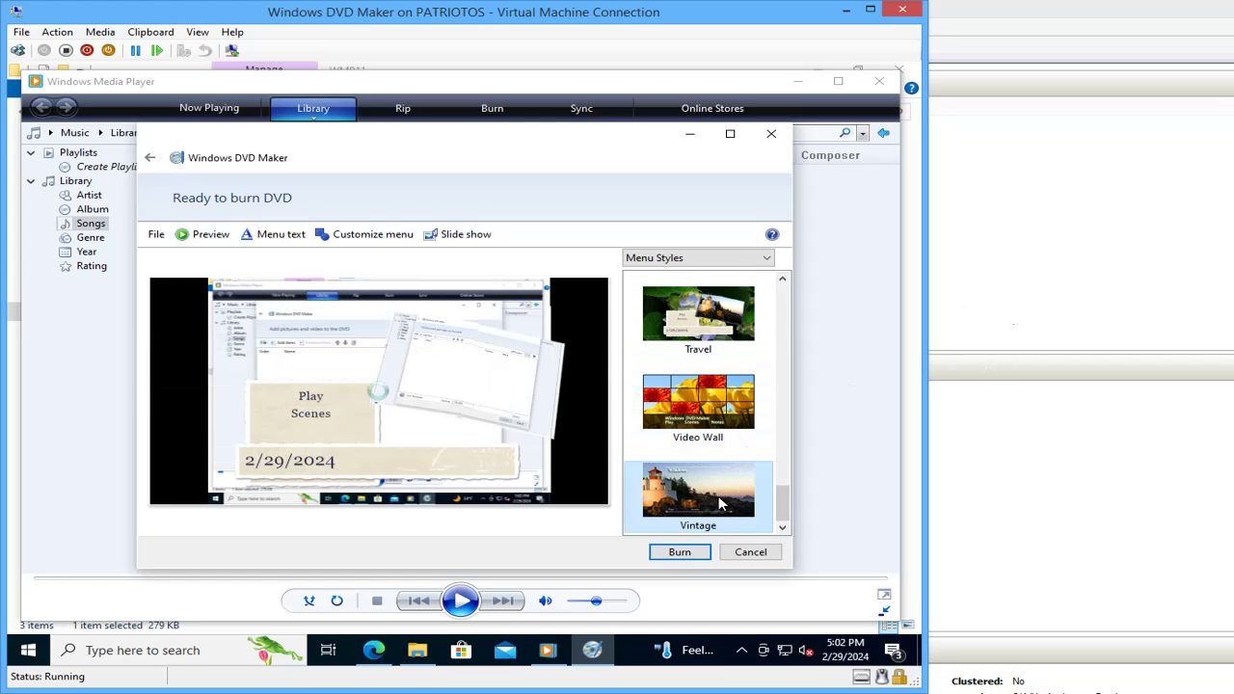
{"action": "scroll", "coordinate": [712, 413], "scroll_direction": "up", "scroll_amount": 4}
{"action": "scroll", "coordinate": [713, 413], "scroll_direction": "up", "scroll_amount": 3}
{"action": "left_click", "coordinate": [712, 378]}
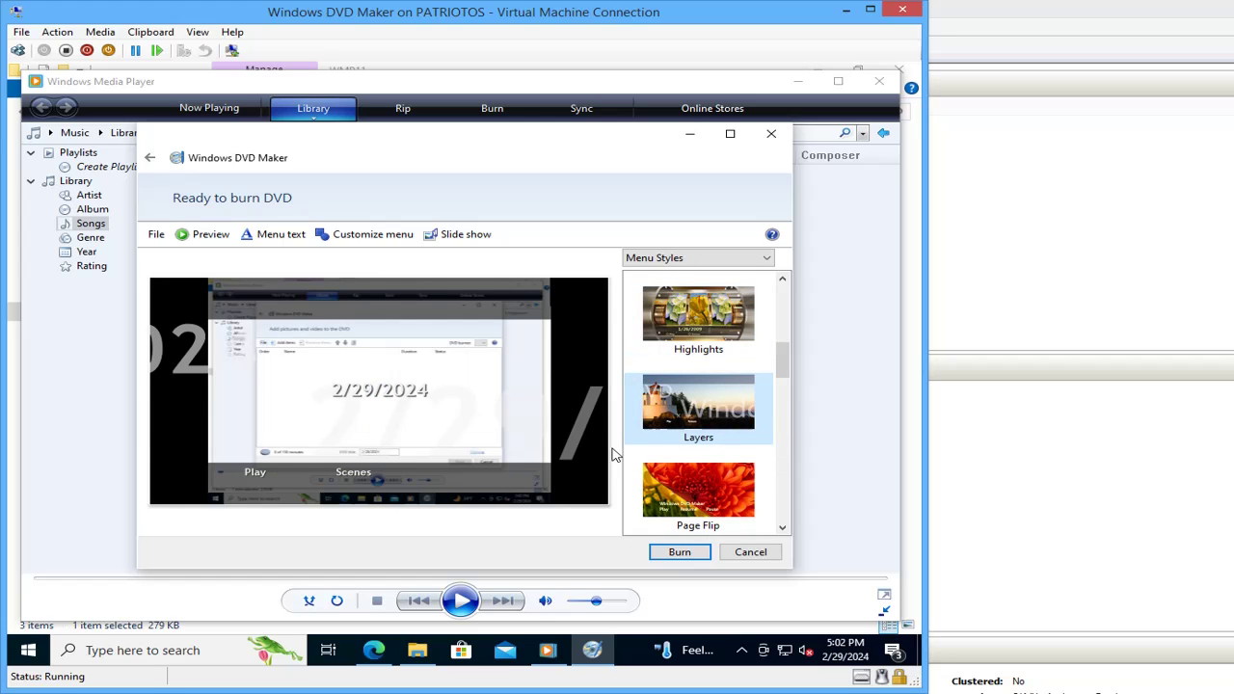
{"action": "scroll", "coordinate": [665, 463], "scroll_direction": "down", "scroll_amount": 7}
{"action": "scroll", "coordinate": [675, 463], "scroll_direction": "up", "scroll_amount": 15}
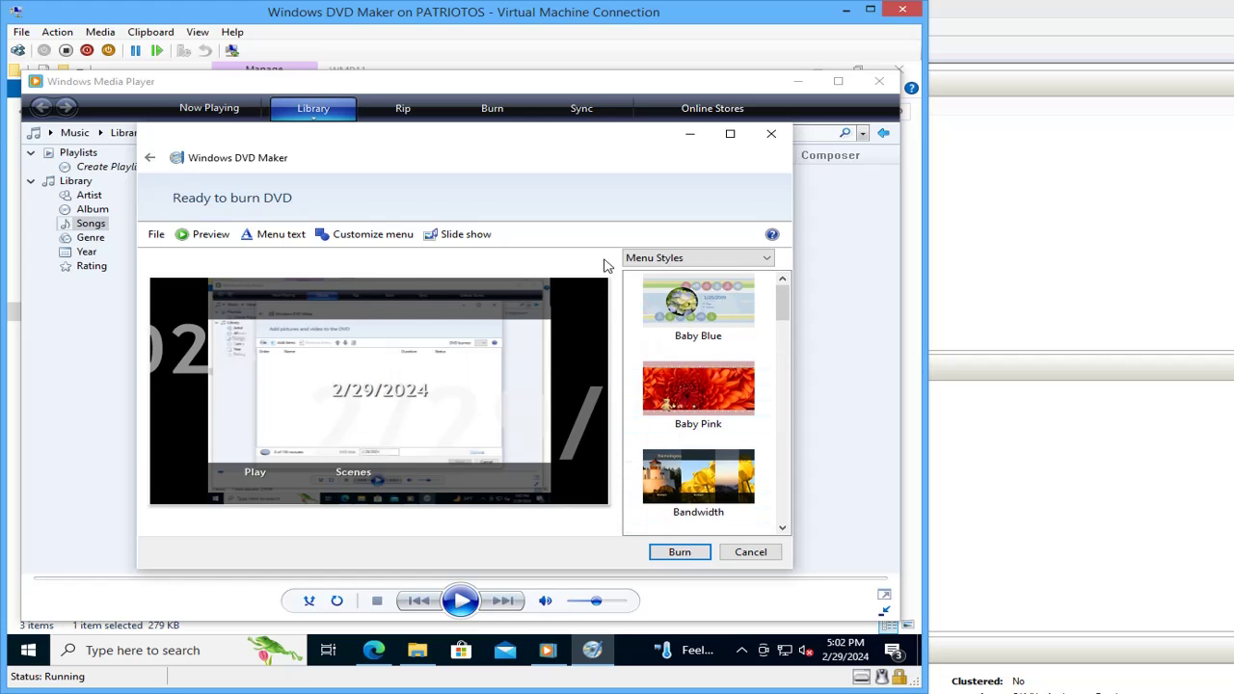
{"action": "left_click", "coordinate": [656, 256]}
{"action": "left_click", "coordinate": [686, 271]}
Leave Menu text, Customize menu and Slide show settings unchanged, then preview the DVD
{"action": "left_click", "coordinate": [281, 235]}
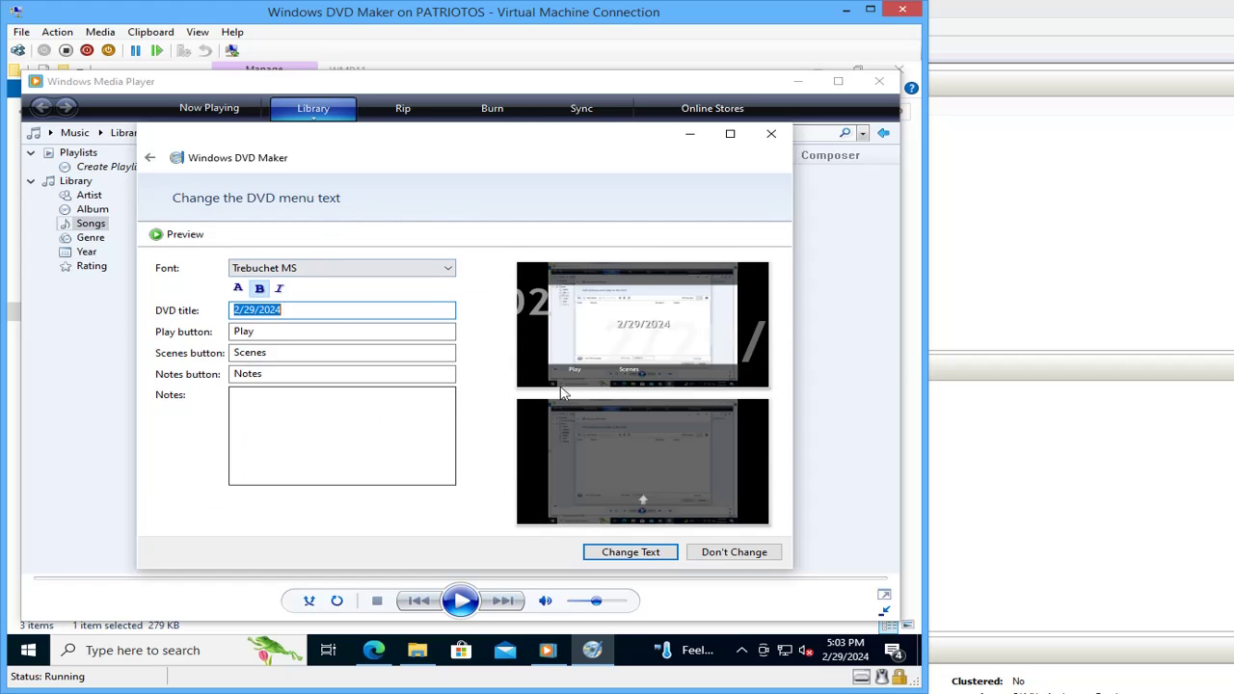
{"action": "left_click", "coordinate": [705, 557]}
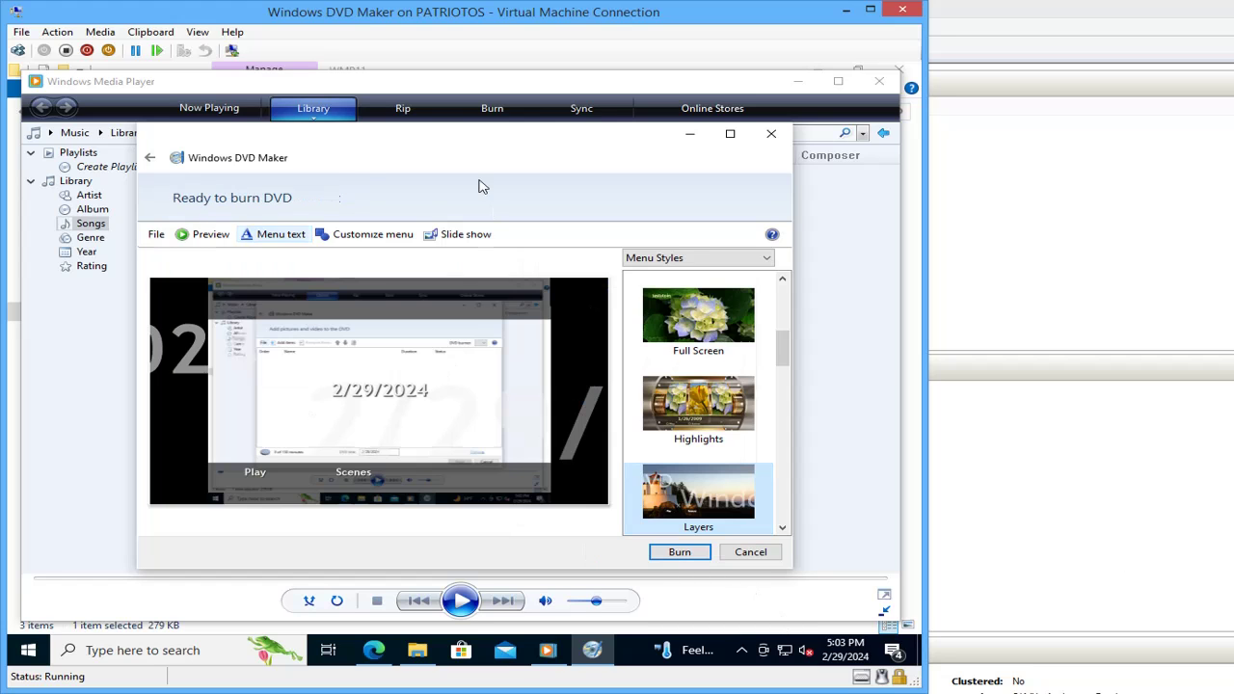
{"action": "left_click", "coordinate": [390, 236]}
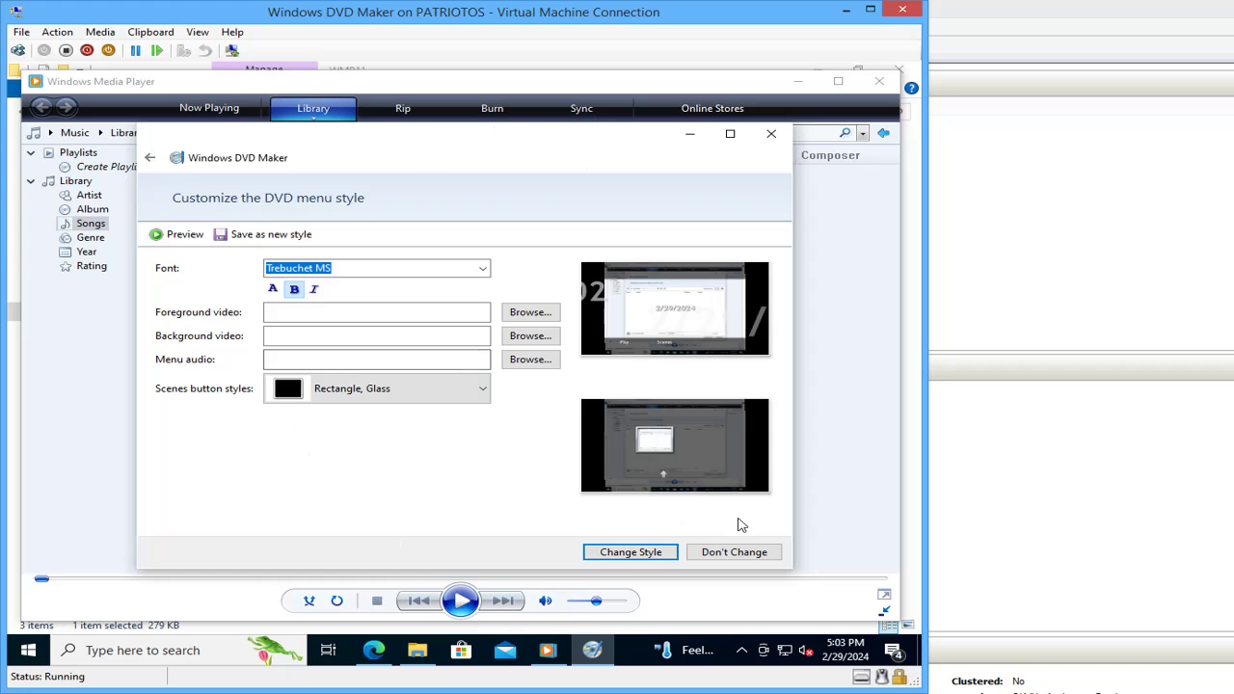
{"action": "left_click", "coordinate": [740, 553]}
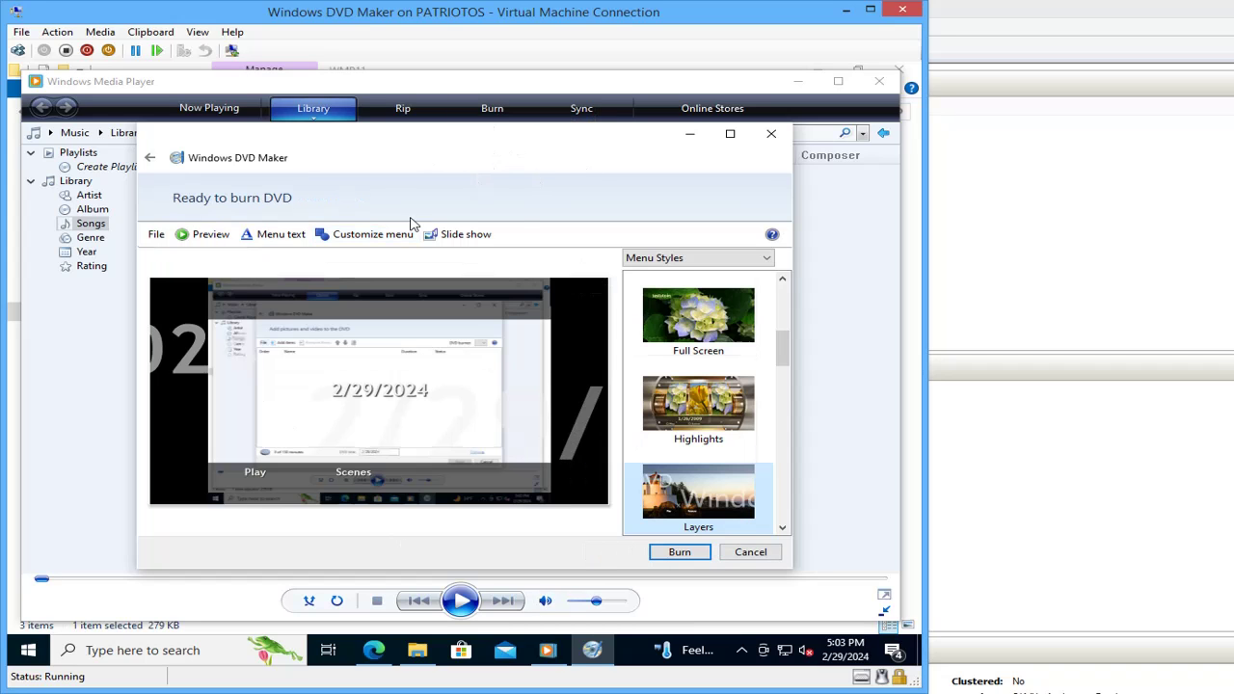
{"action": "left_click", "coordinate": [466, 235]}
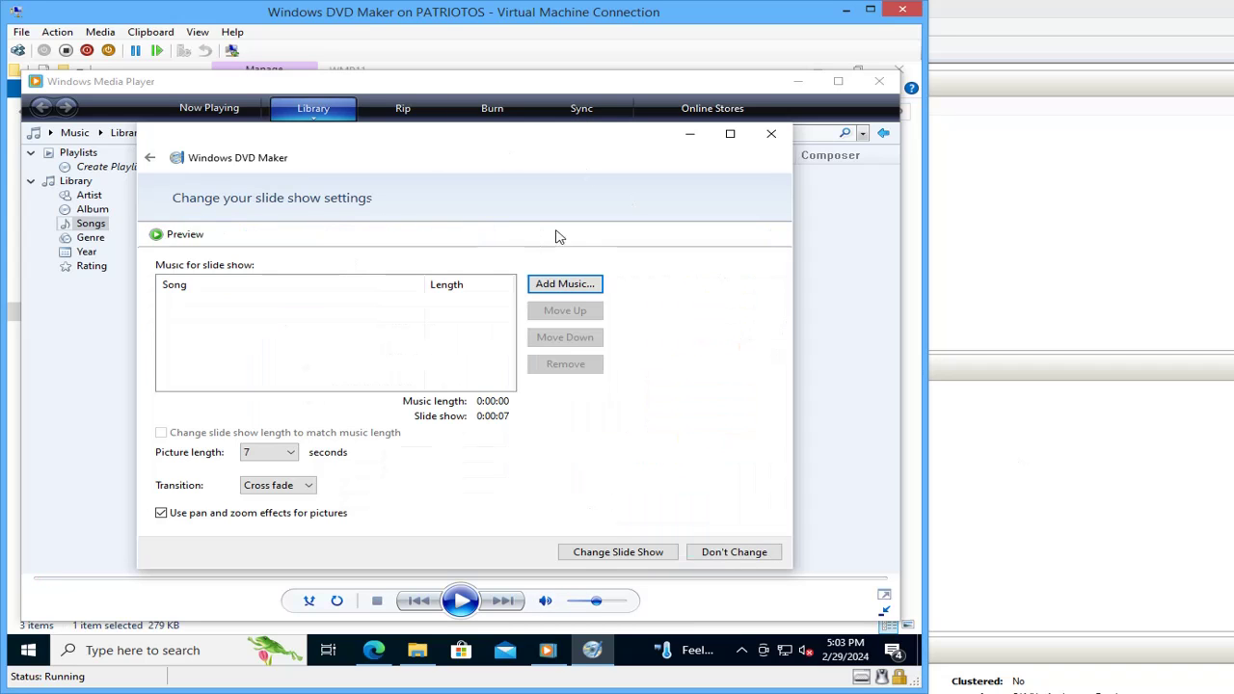
{"action": "left_click", "coordinate": [749, 556]}
{"action": "left_click", "coordinate": [197, 236]}
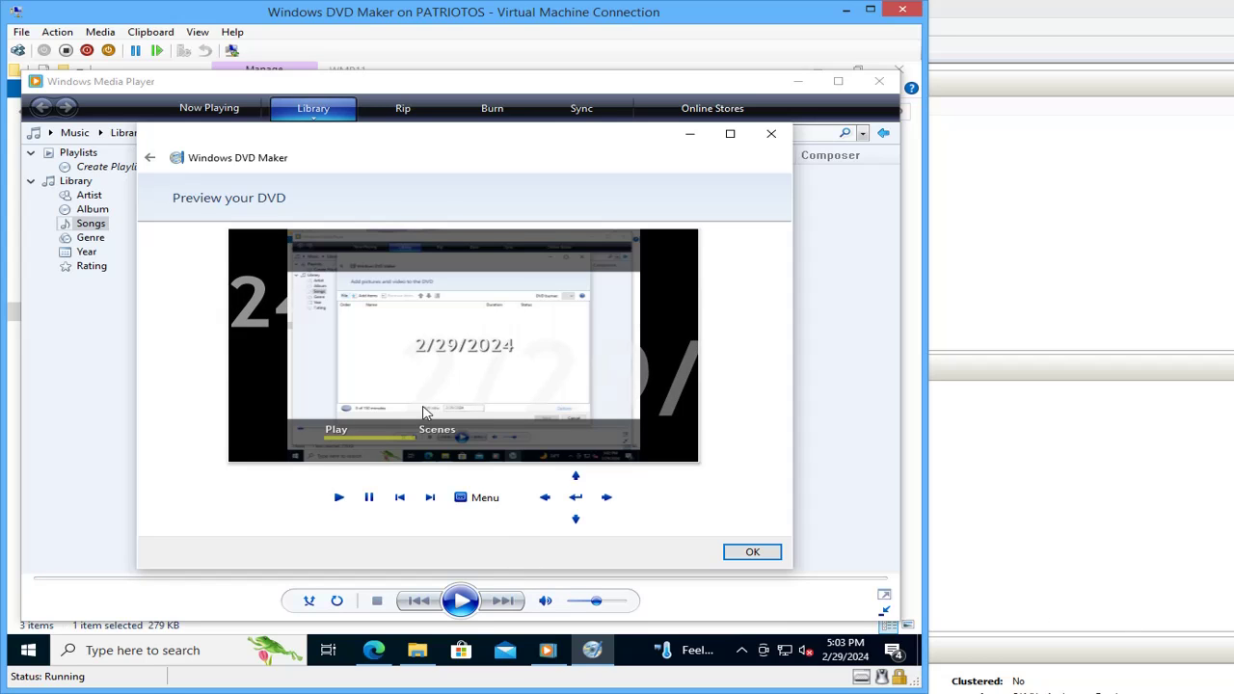
Play the 2/29/2024 Layers preview, exit it, and reveal Media Player's empty Songs library
{"action": "left_click", "coordinate": [338, 433]}
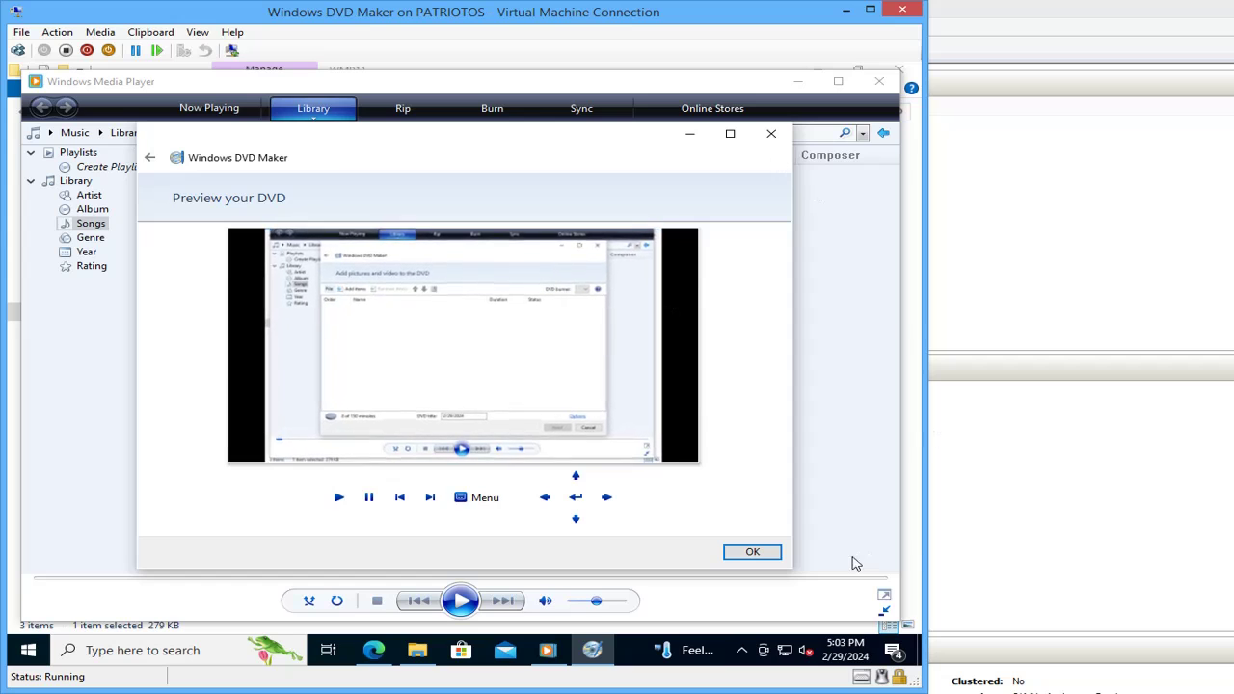
{"action": "left_click", "coordinate": [751, 551]}
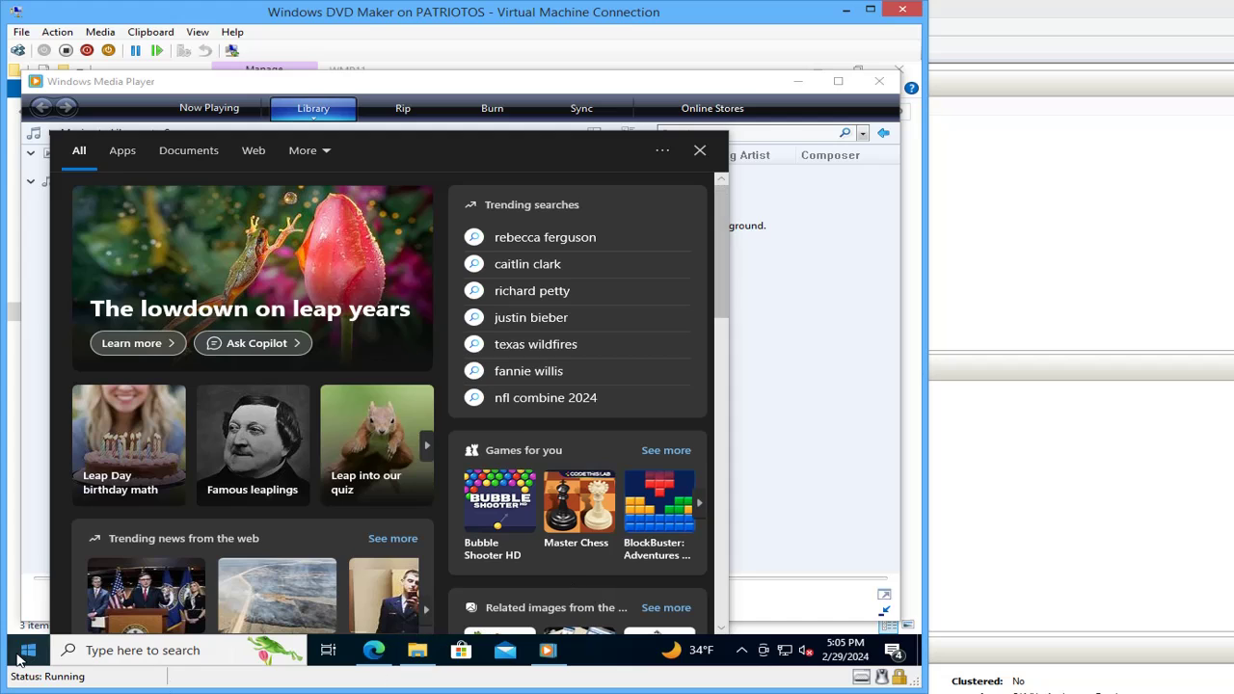
{"action": "left_click", "coordinate": [29, 652]}
{"action": "left_click", "coordinate": [29, 654]}
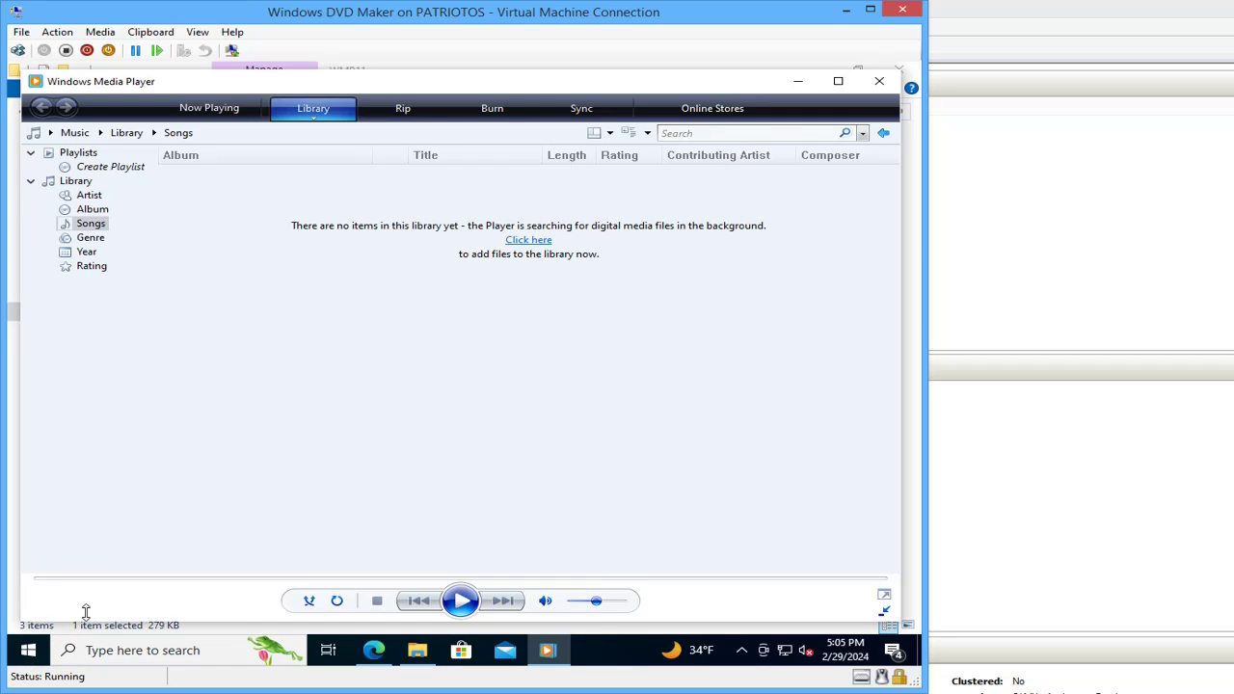